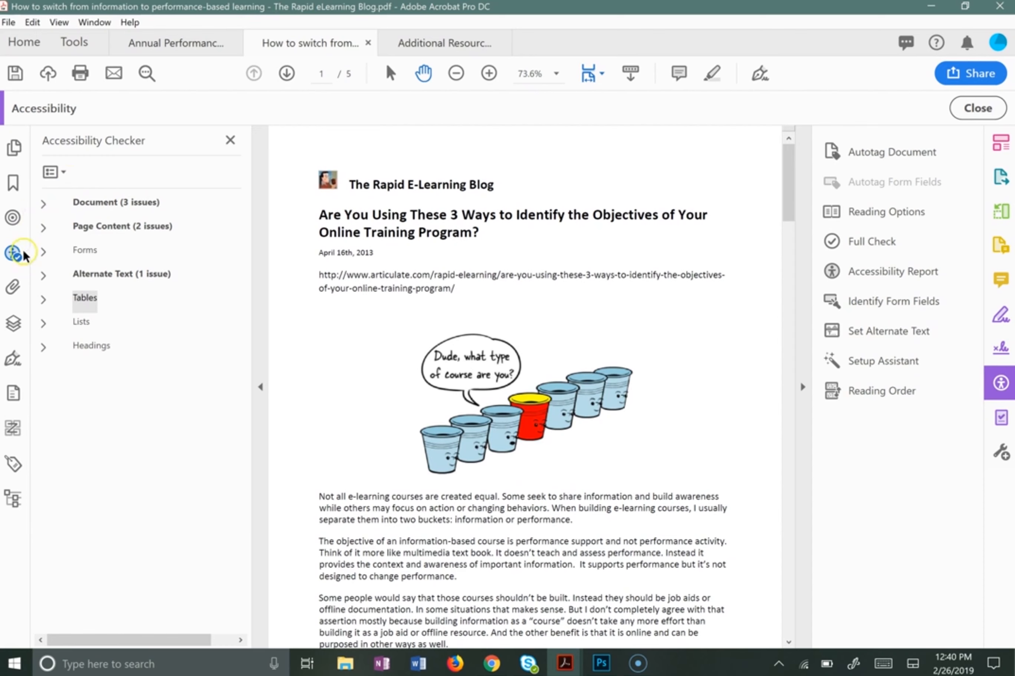
Step: Review the Document and Page Content results of the accessibility check
click(43, 203)
click(43, 418)
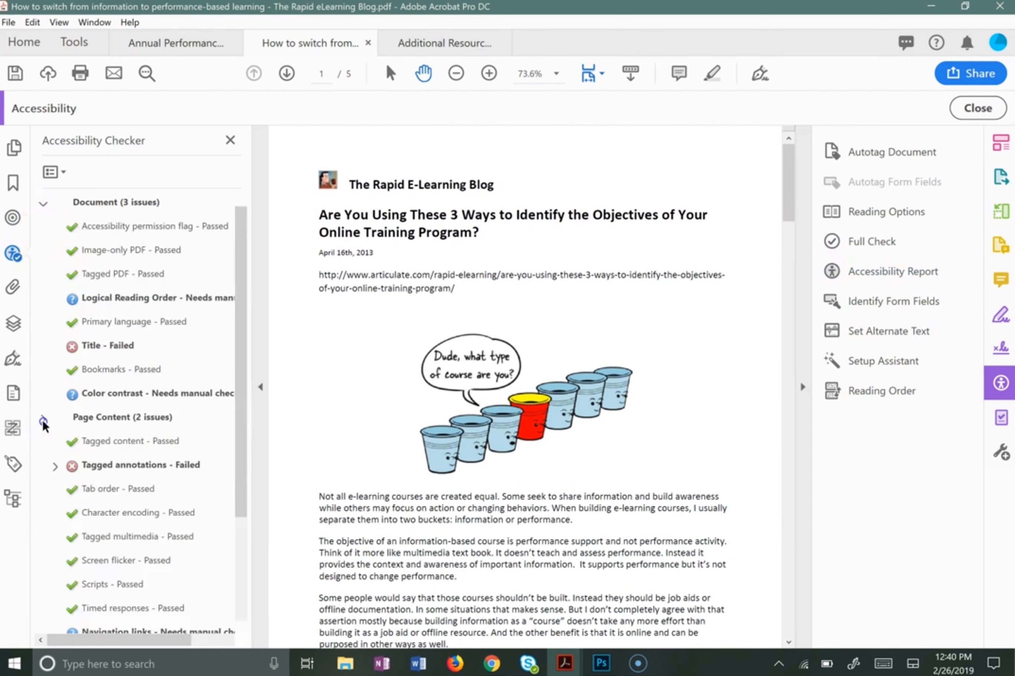
scroll(162, 375, down, 3)
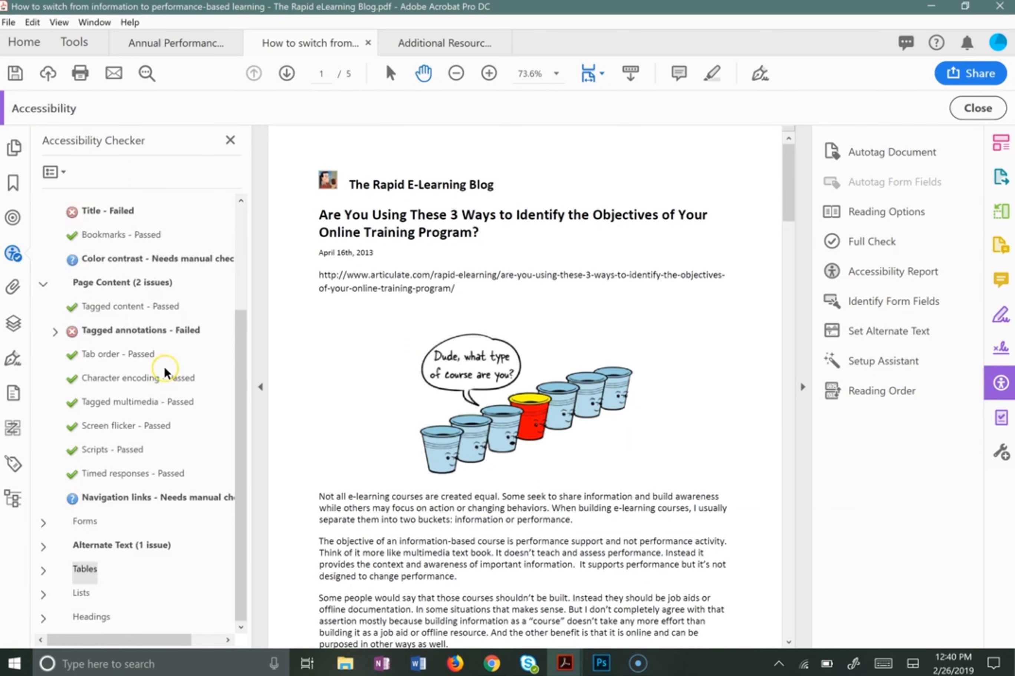
scroll(158, 361, up, 3)
click(45, 210)
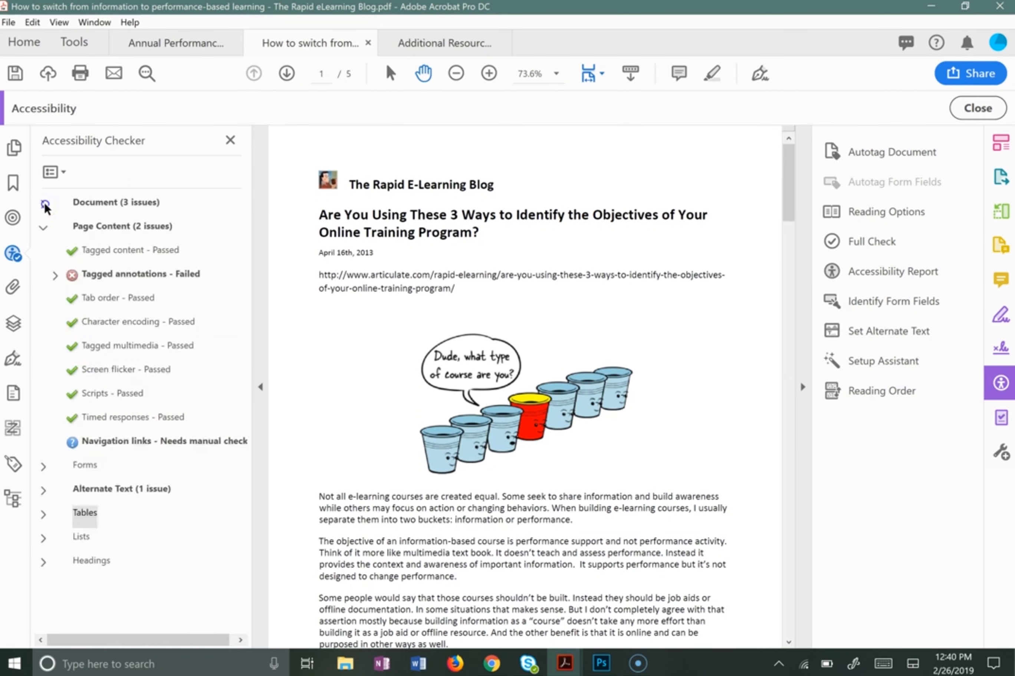
click(44, 208)
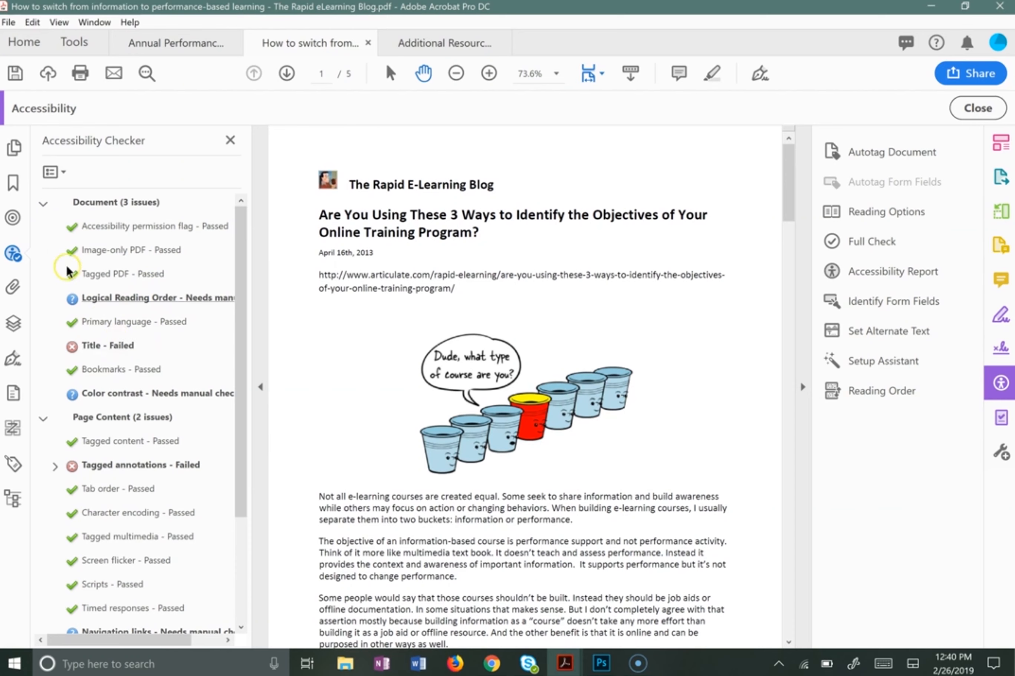
click(43, 203)
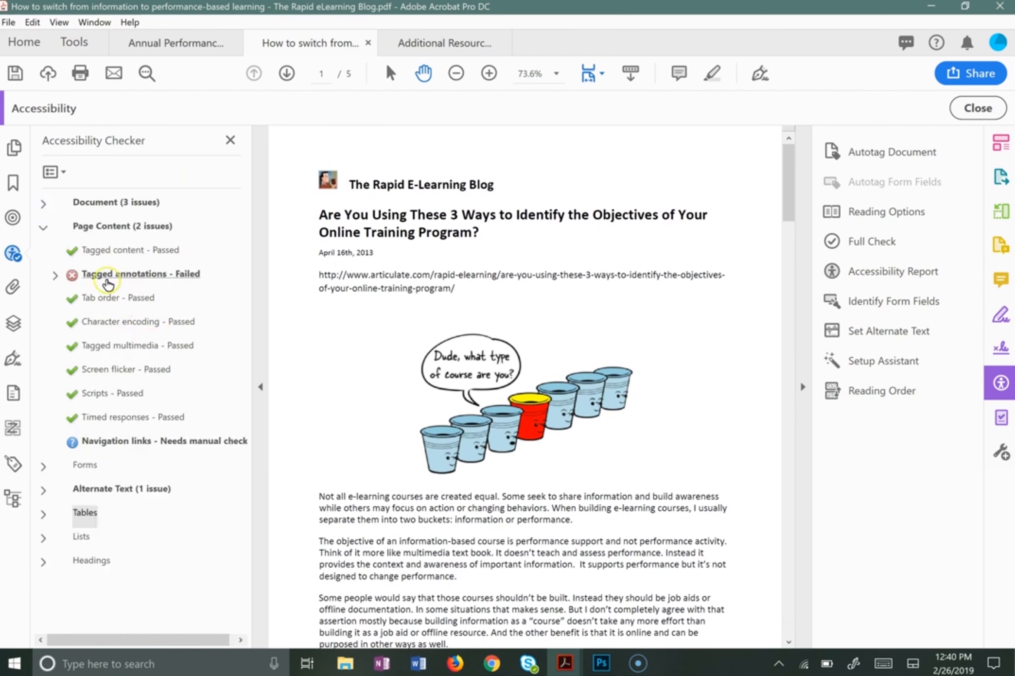
Step: Review the Alternate Text results, including the list of figures under the failed figures rule
click(45, 490)
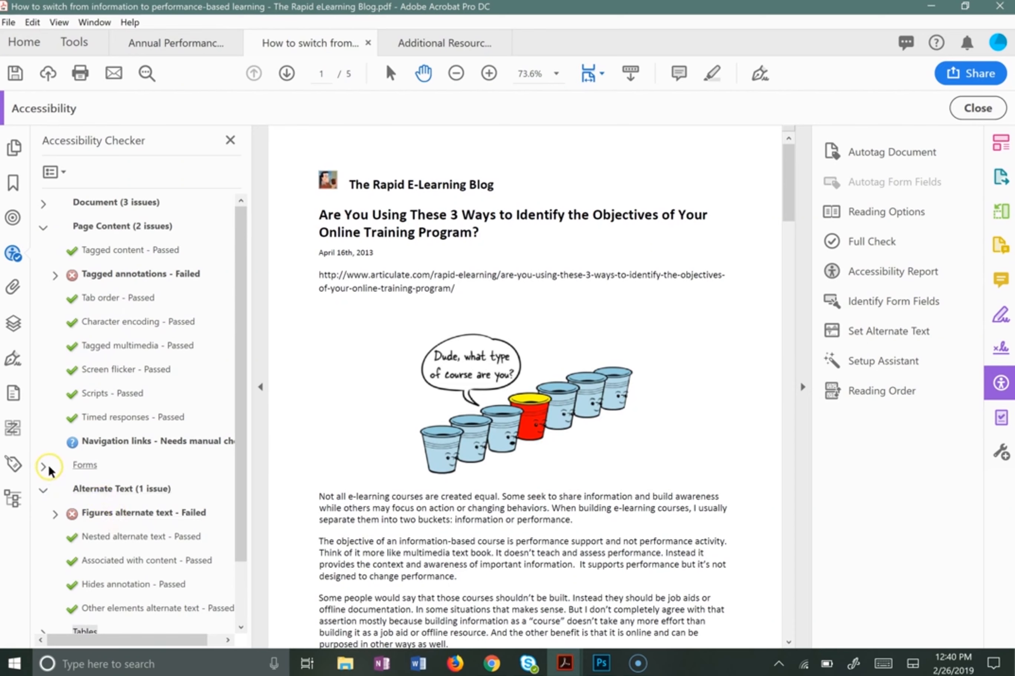
scroll(65, 475, down, 1)
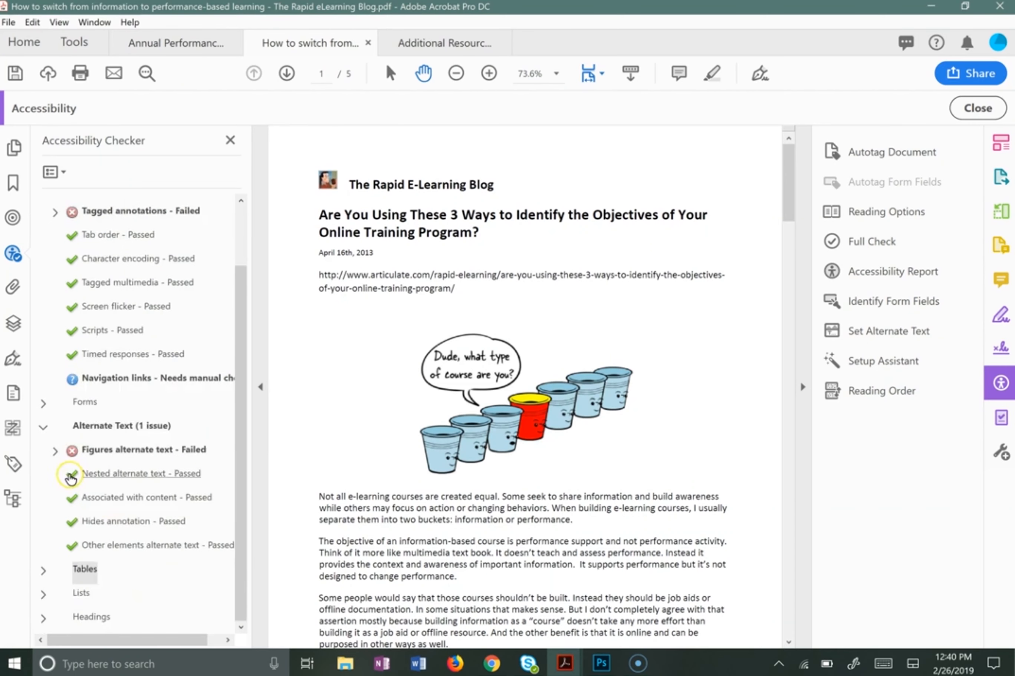
click(56, 449)
scroll(131, 463, down, 1)
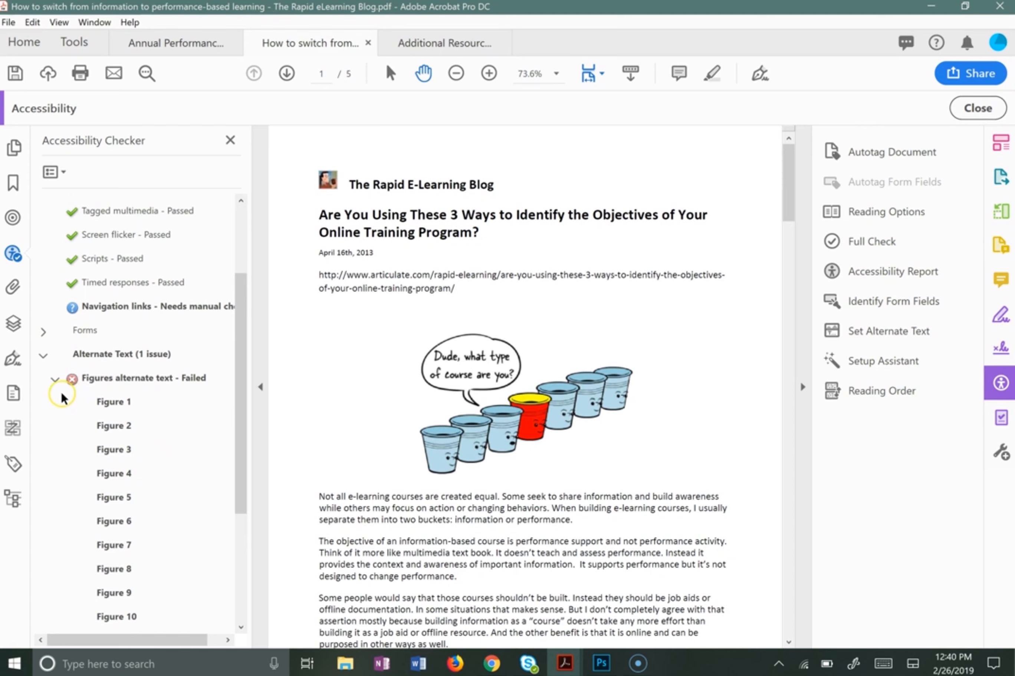
click(55, 380)
scroll(125, 370, up, 3)
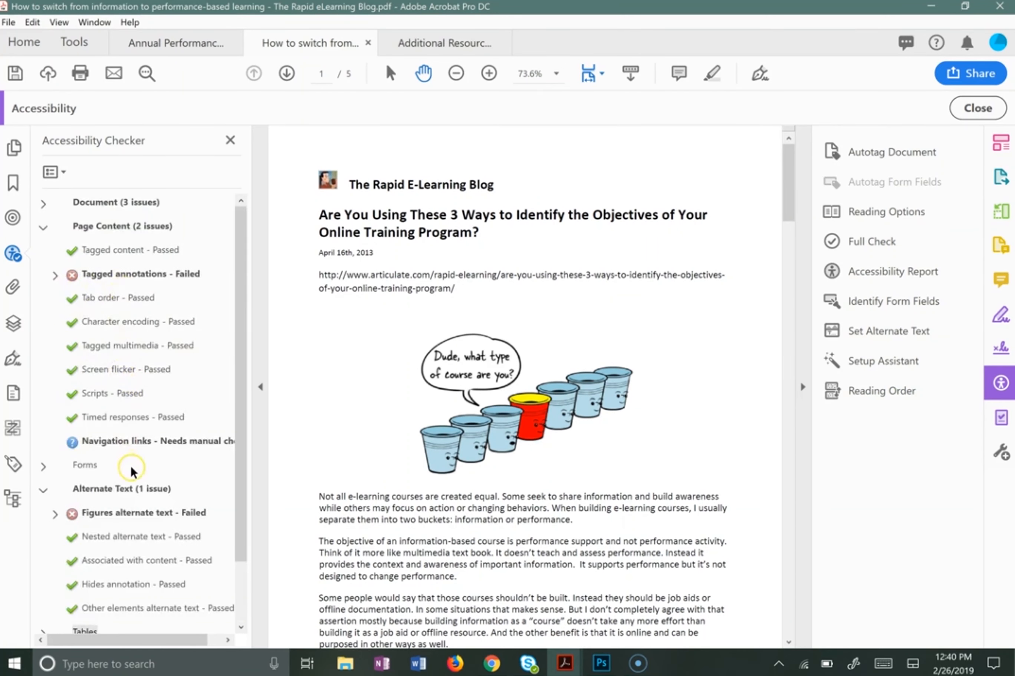
scroll(131, 469, down, 1)
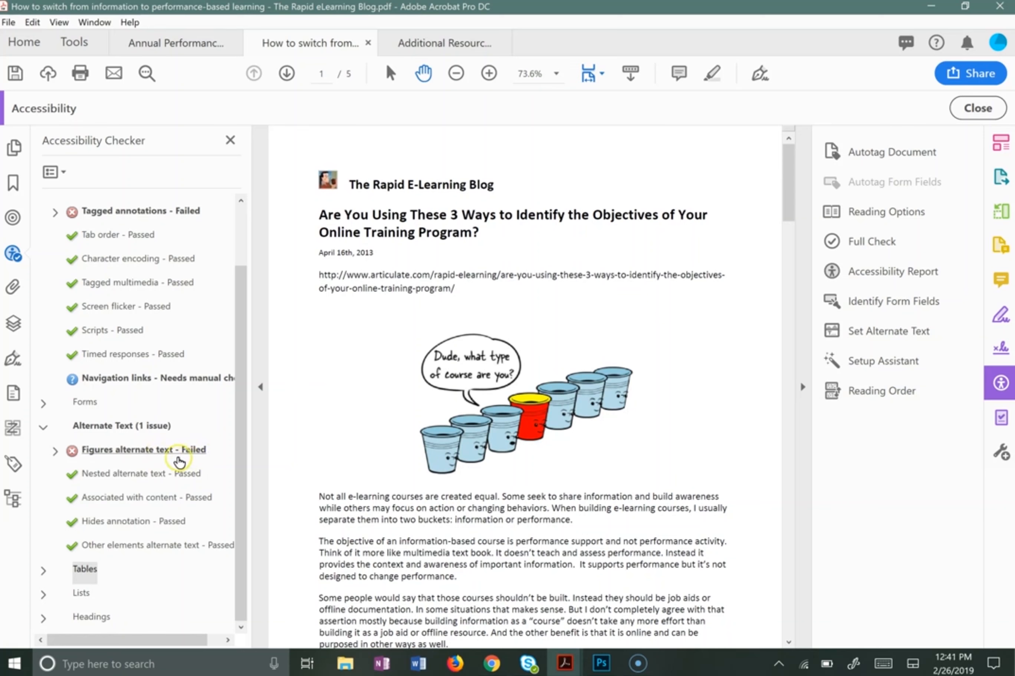
Step: List the figures that fail the alternate text rule and locate several of them, from Figure 2 to Figure 8, in the document
click(56, 449)
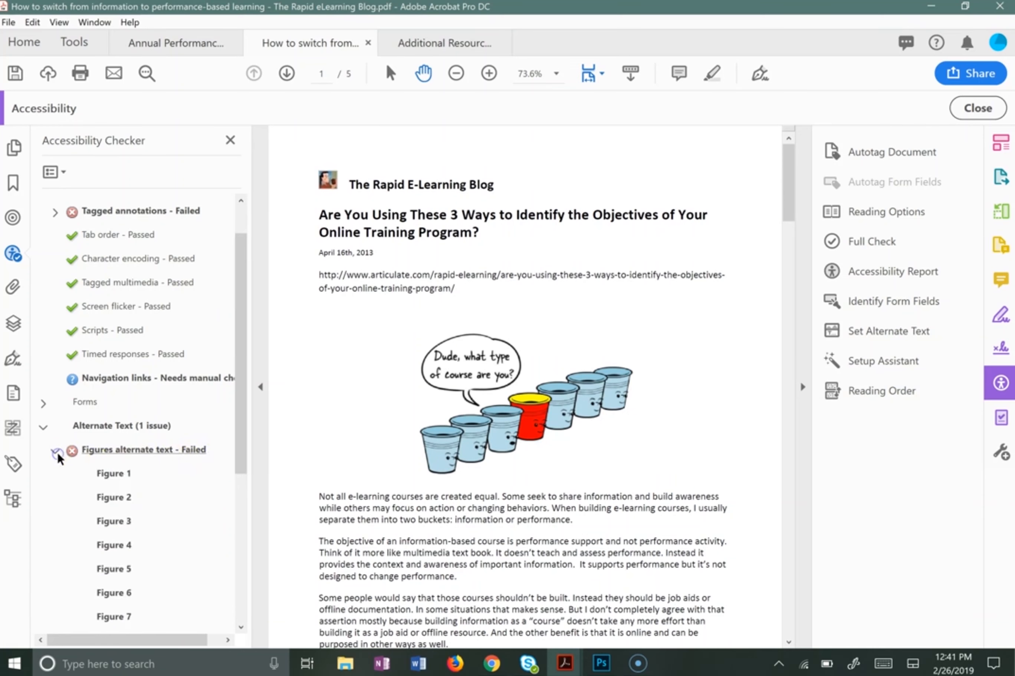
scroll(55, 451, down, 2)
click(111, 364)
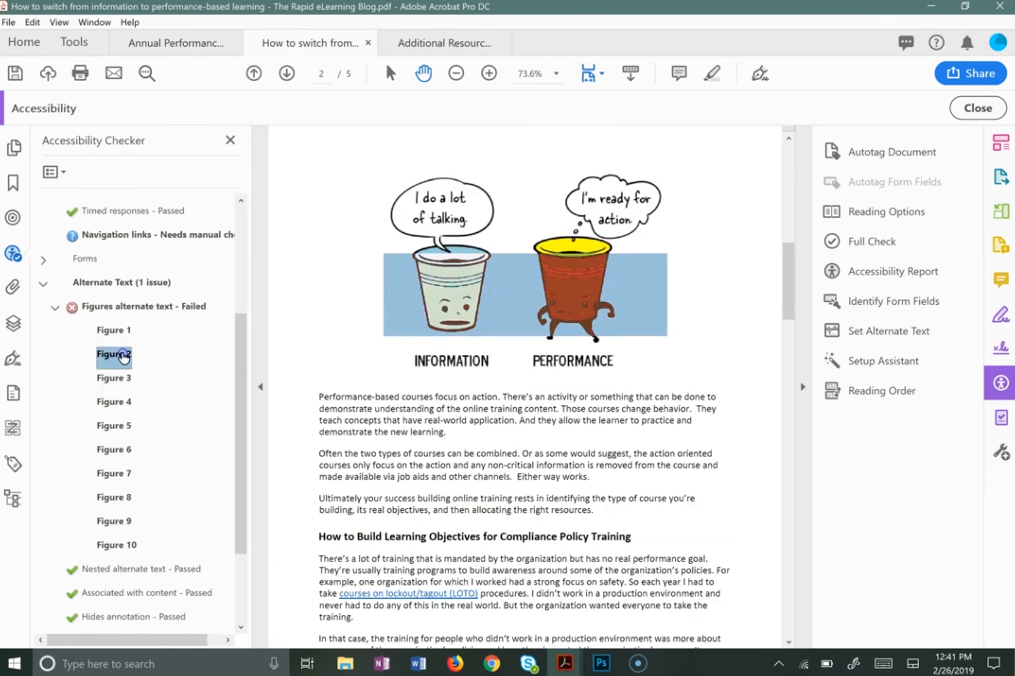
click(121, 384)
click(119, 403)
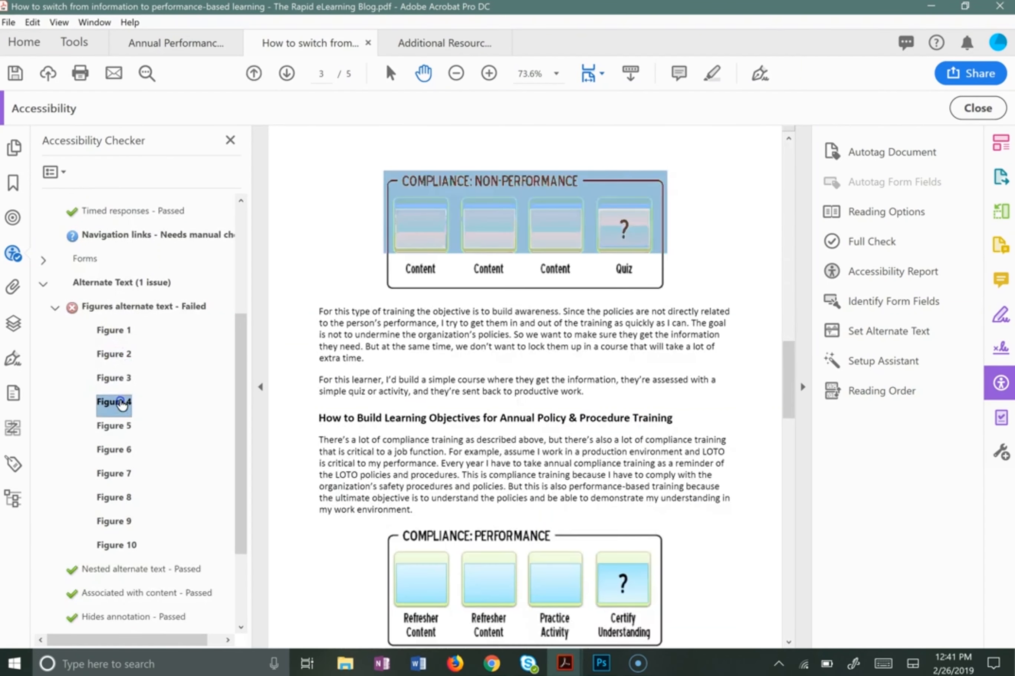
click(121, 429)
click(120, 450)
click(125, 476)
click(118, 499)
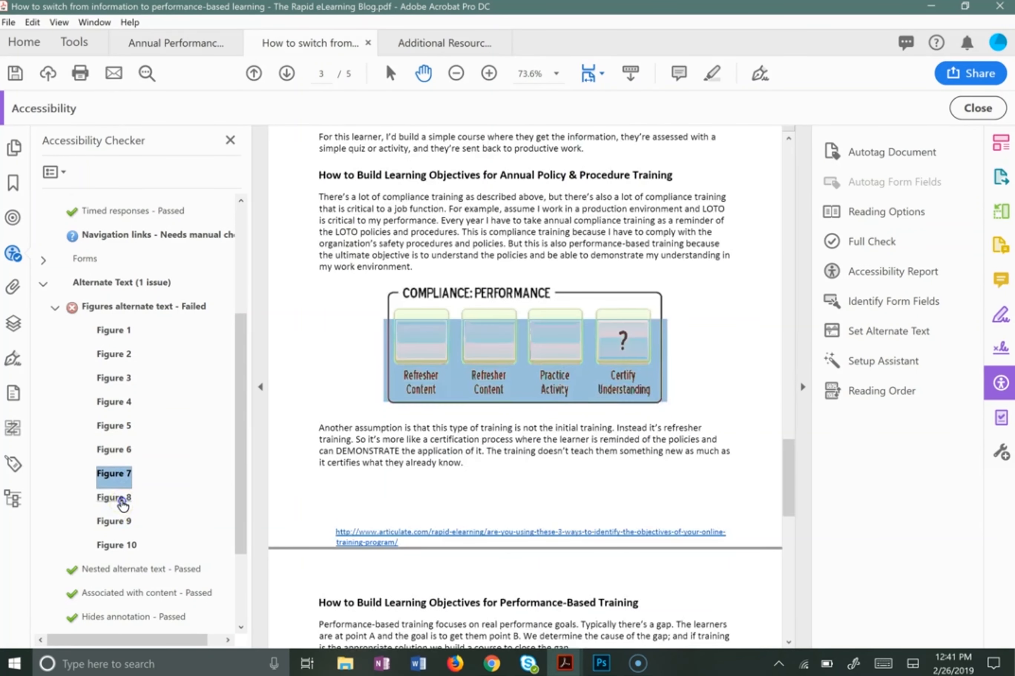
Step: Examine the repair options offered for Figure 1 and for Element 1 of the failed tagged annotations
click(114, 336)
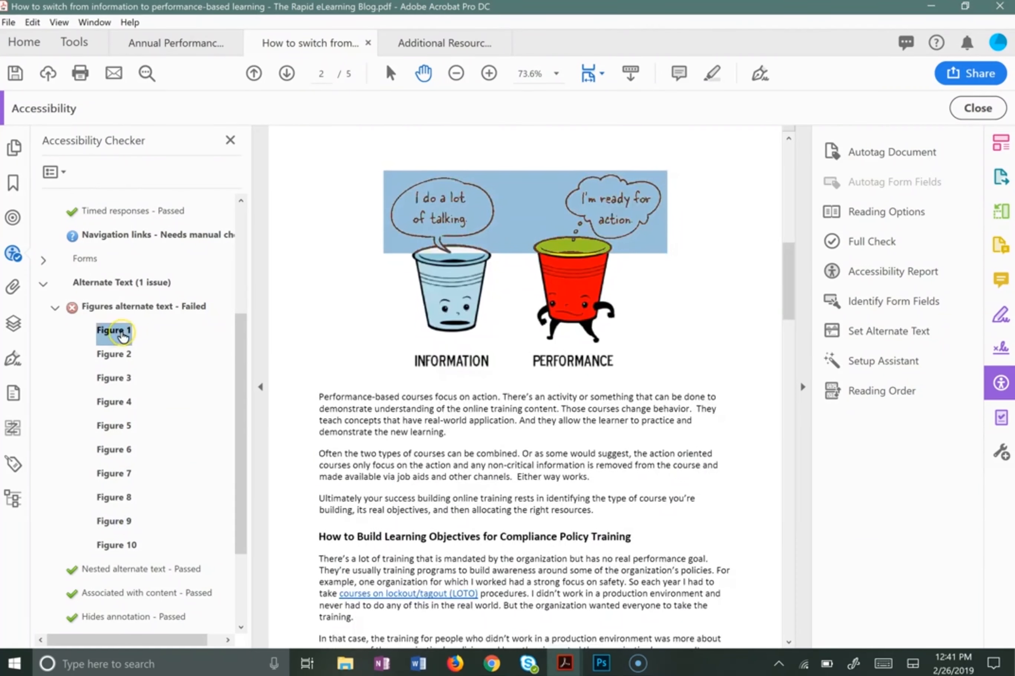
right_click(108, 332)
click(152, 343)
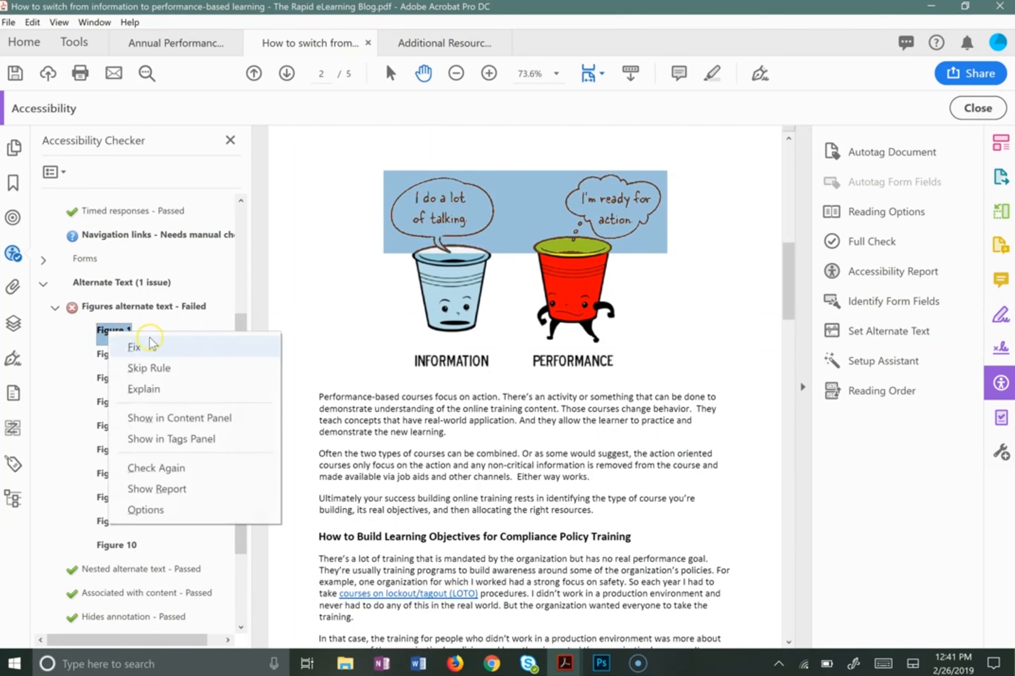
scroll(104, 384, up, 5)
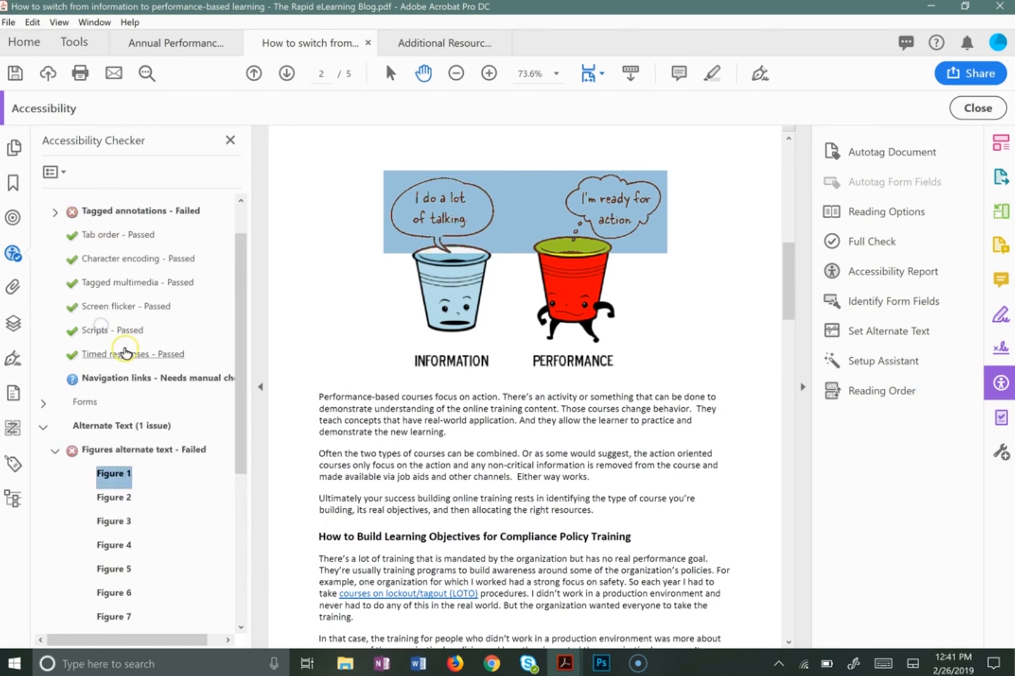
click(56, 273)
right_click(121, 298)
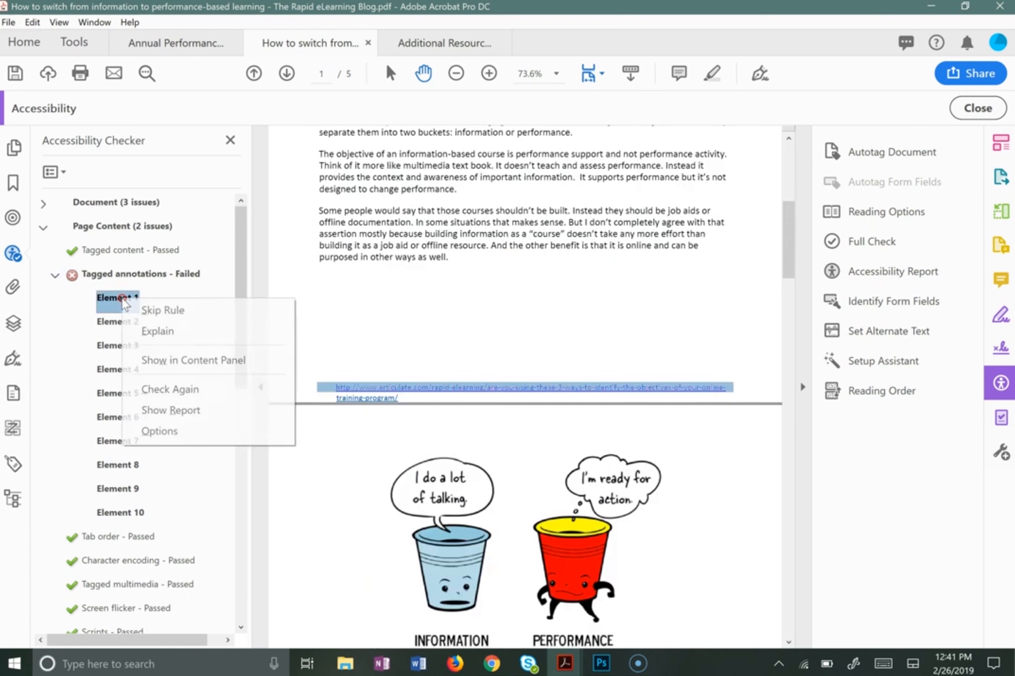
click(55, 275)
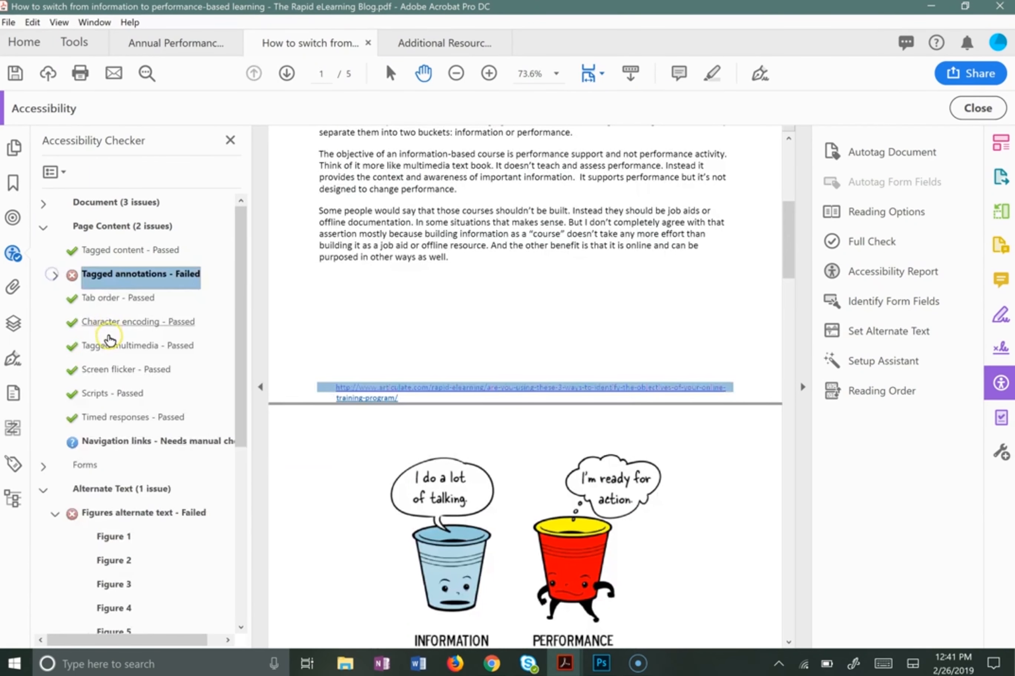
Step: Start the alternate text fix for Figure 1 and move its dialog clear of the page
scroll(116, 353, down, 4)
right_click(120, 323)
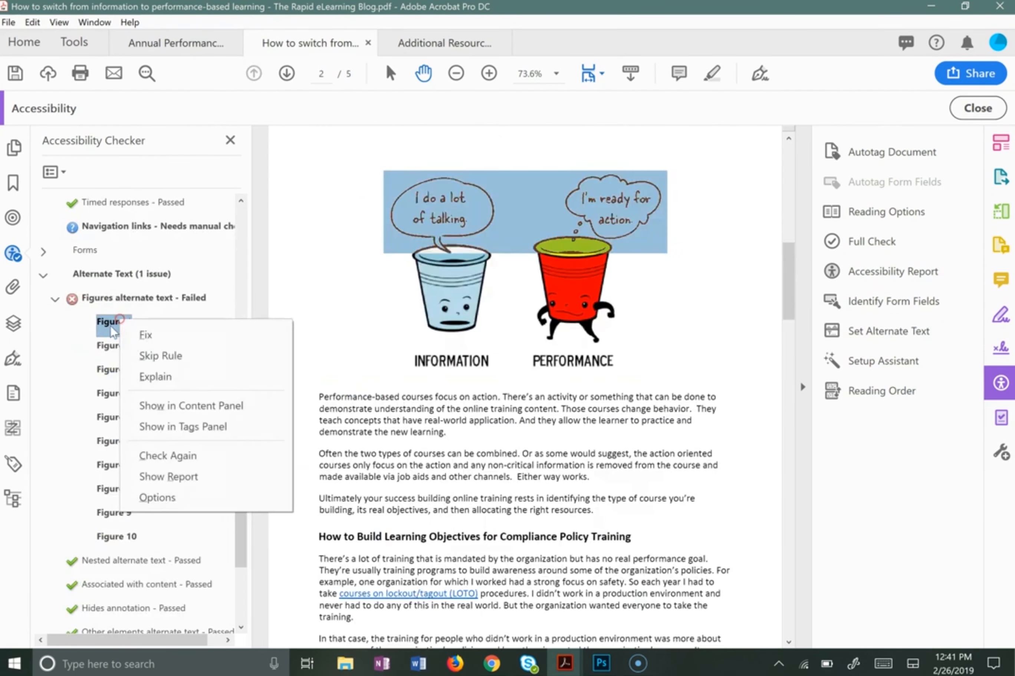
click(160, 336)
drag(436, 254, 138, 210)
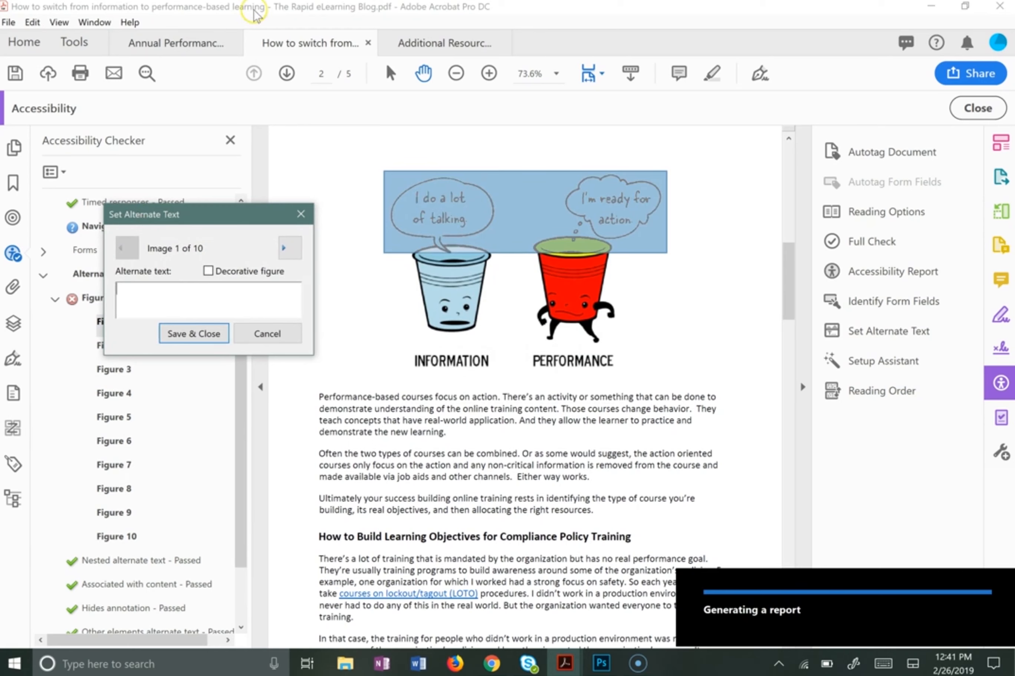
Step: Advance to image 8 of 10 and set its alternate text to "meet performance goals chart"
click(282, 251)
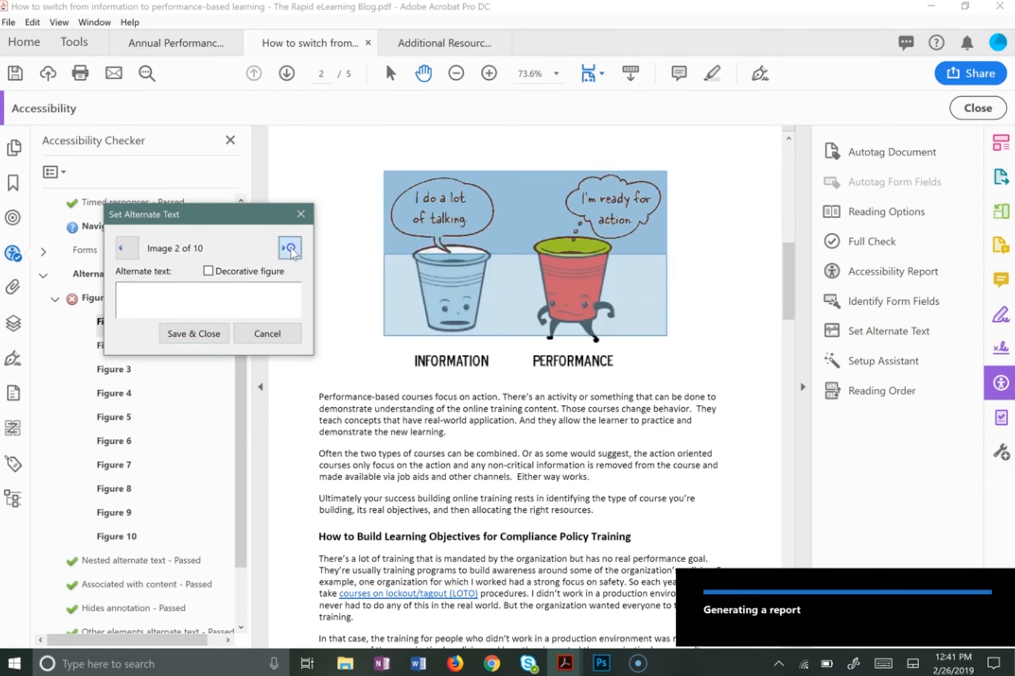
click(291, 249)
click(291, 250)
click(291, 249)
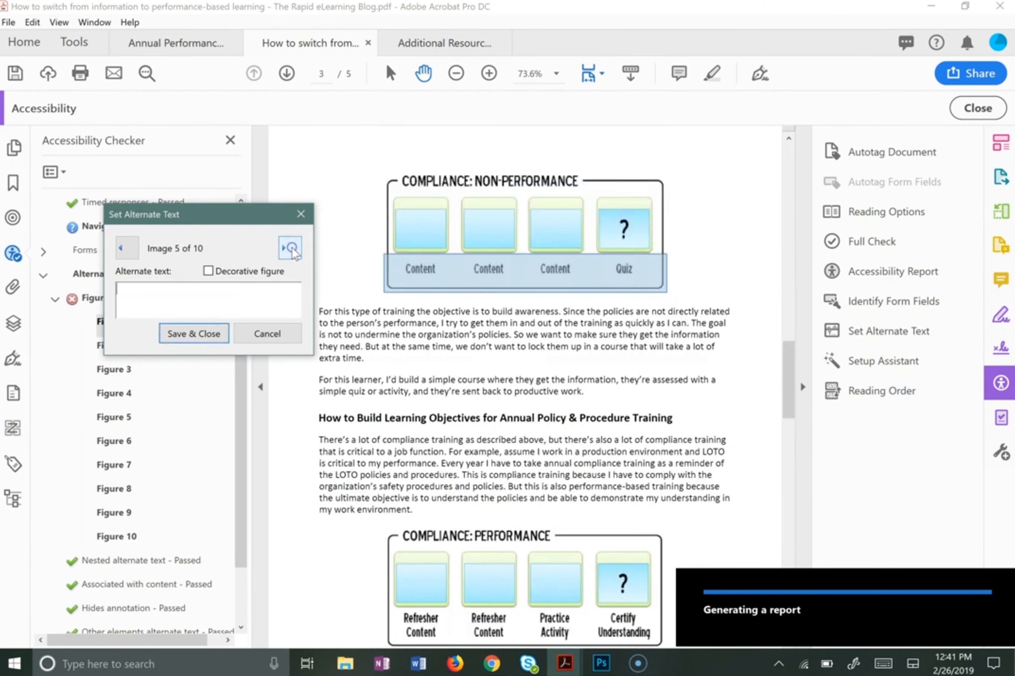
click(290, 249)
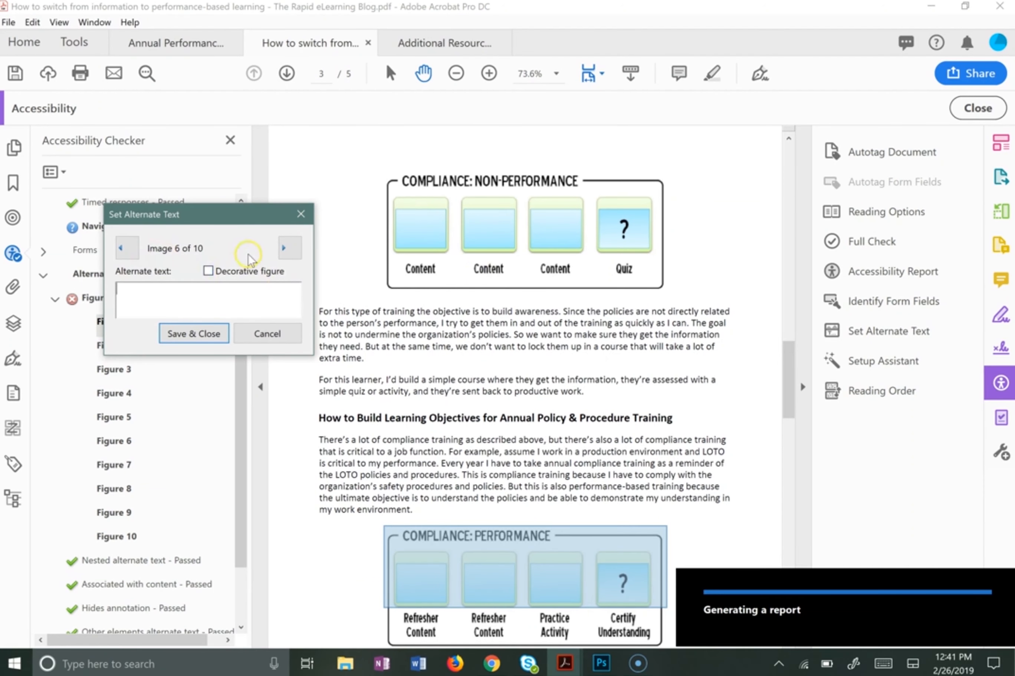
click(288, 251)
click(290, 250)
click(213, 301)
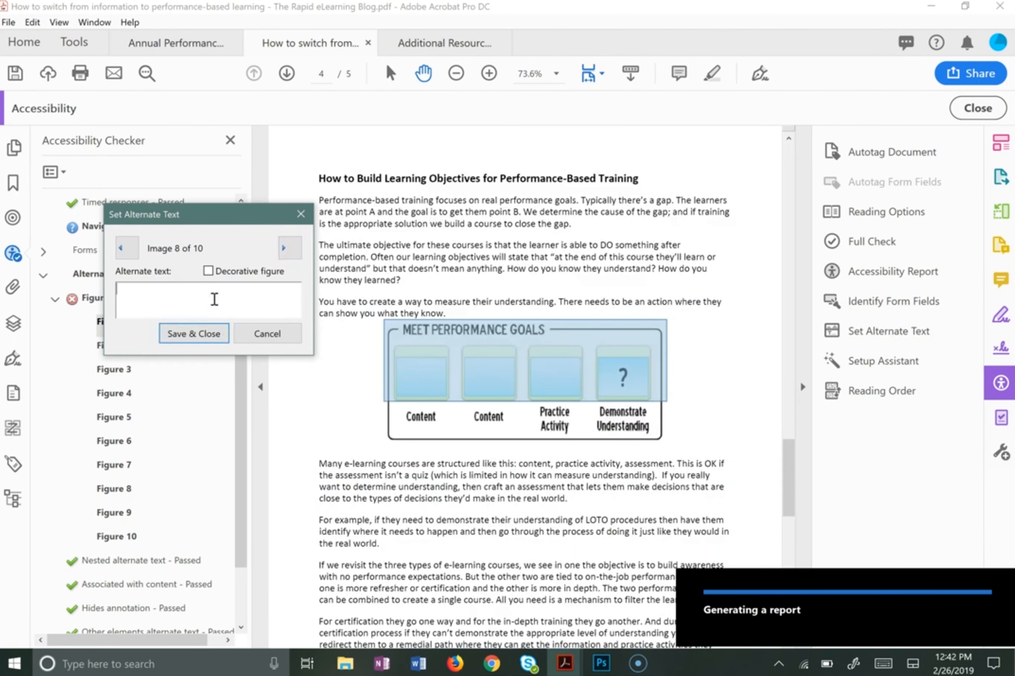
text(meet performance goals chart)
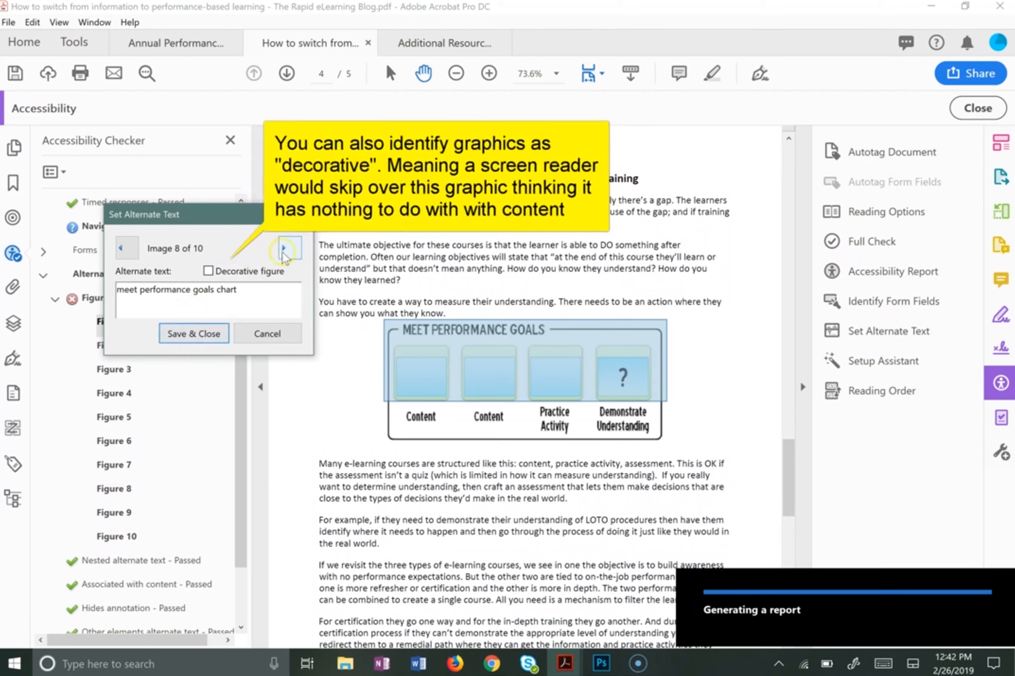
Step: Set image 9's alternate text to "Content, content, practice activity, demonstrate understanding", give image 10 the host's first name plus "about", and save
click(288, 248)
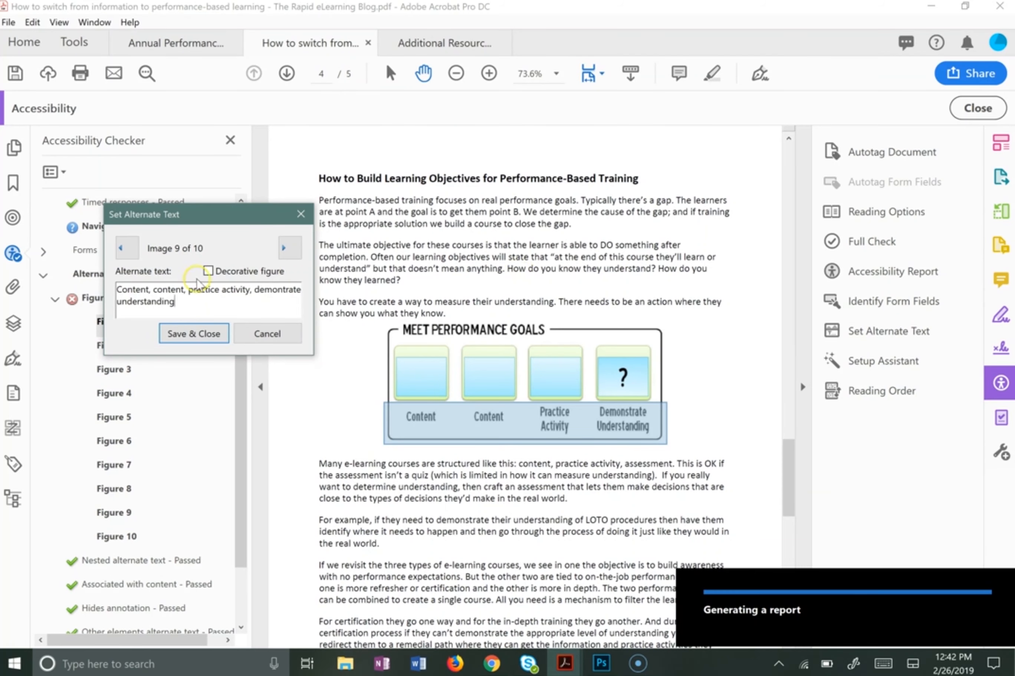
click(285, 248)
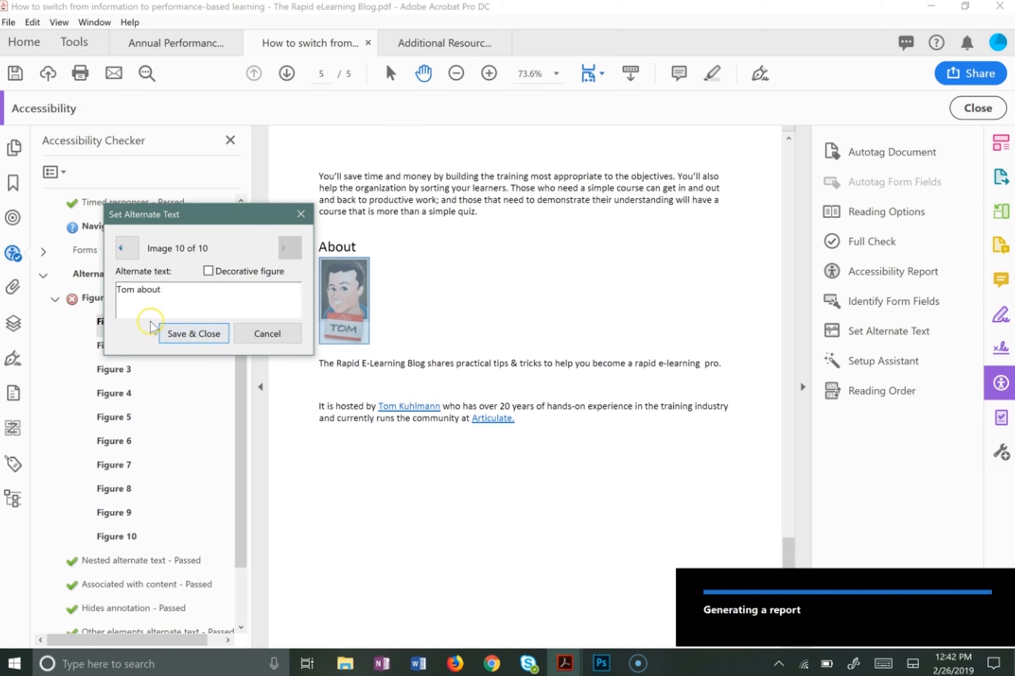
click(177, 334)
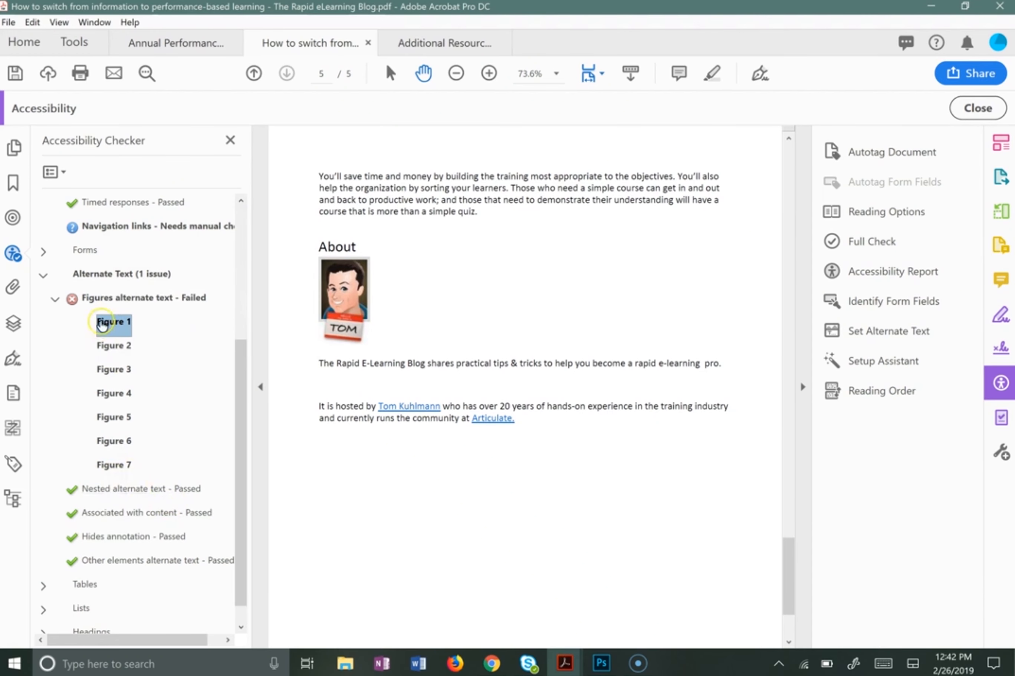
Step: Check the remaining figure issues, return to Figure 1 on page 2, and collapse the failed figures list
scroll(91, 337, up, 1)
scroll(401, 434, up, 8)
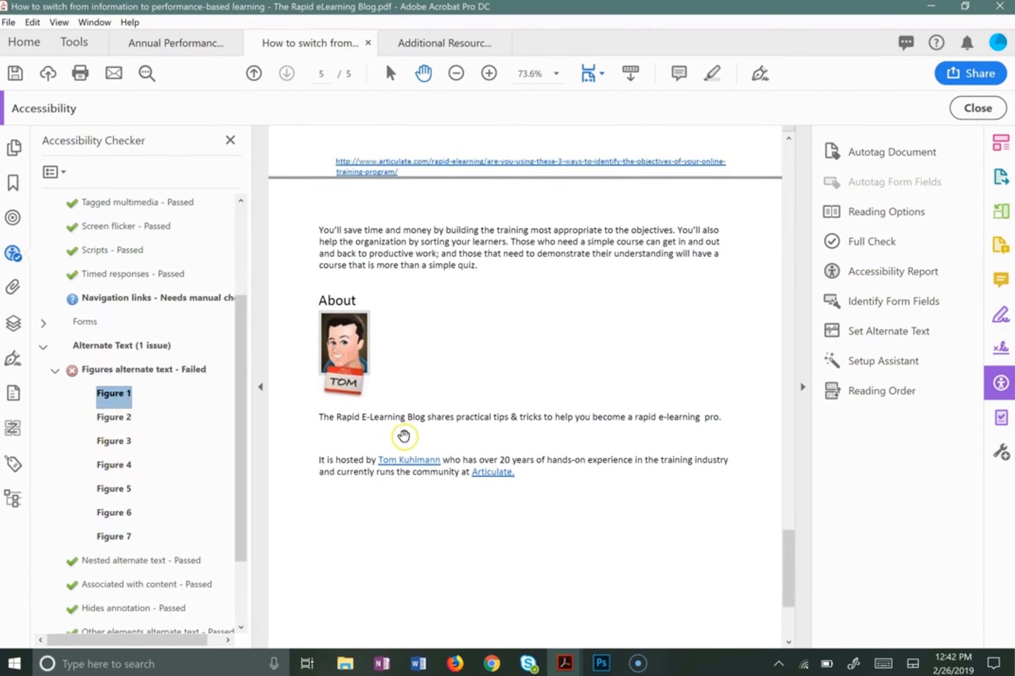
scroll(530, 331, up, 5)
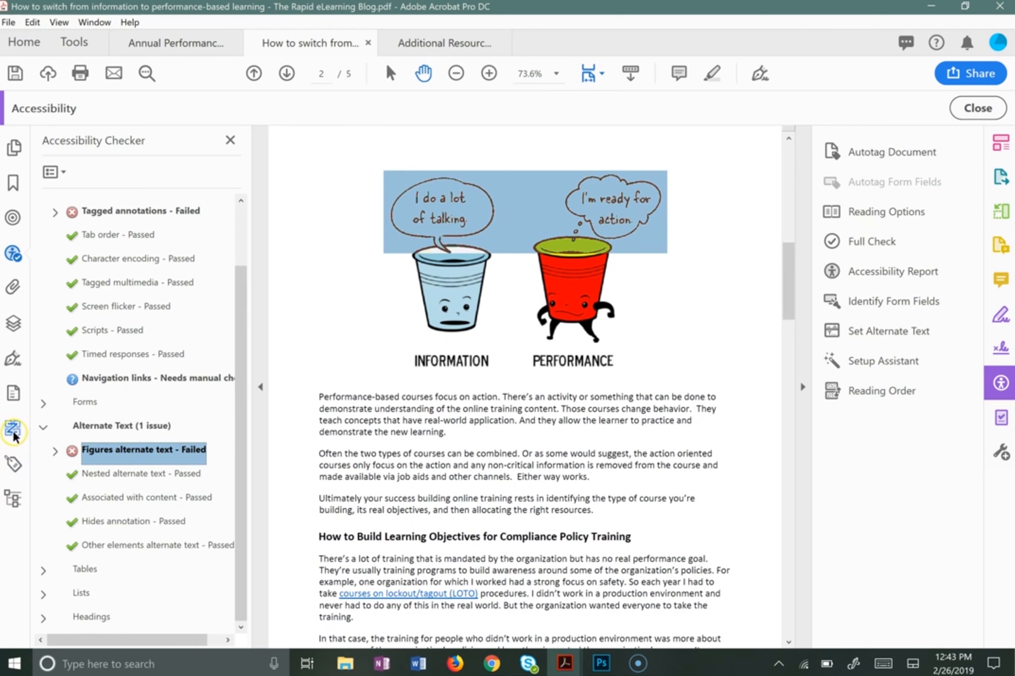
Step: Look over the available navigation panes, display the Order pane, and examine the reading order of page 2
right_click(17, 538)
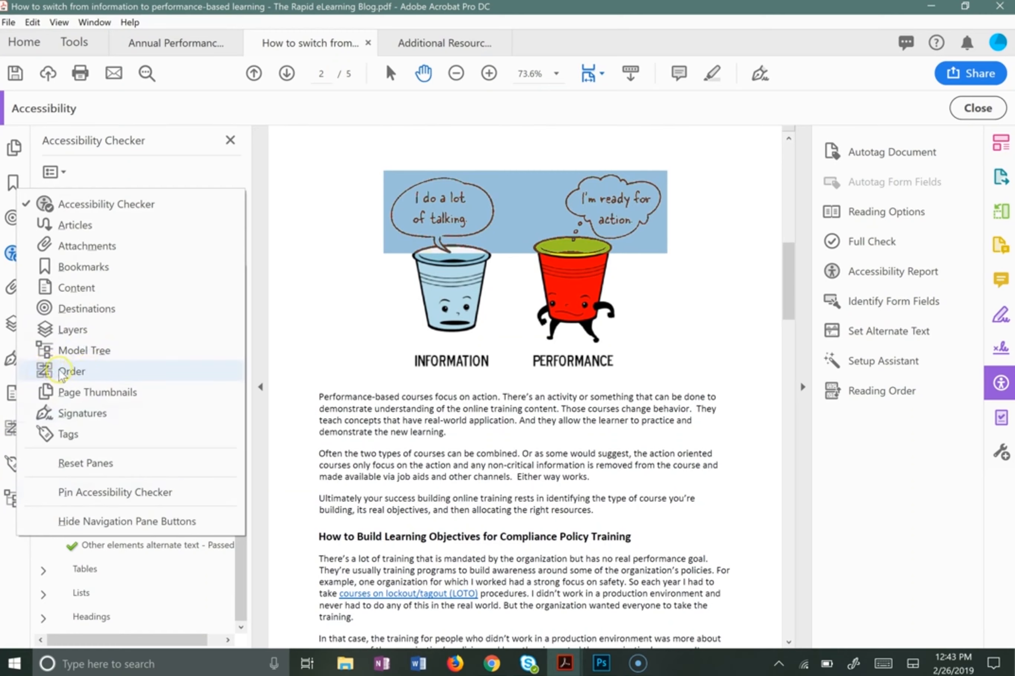
click(15, 555)
click(16, 432)
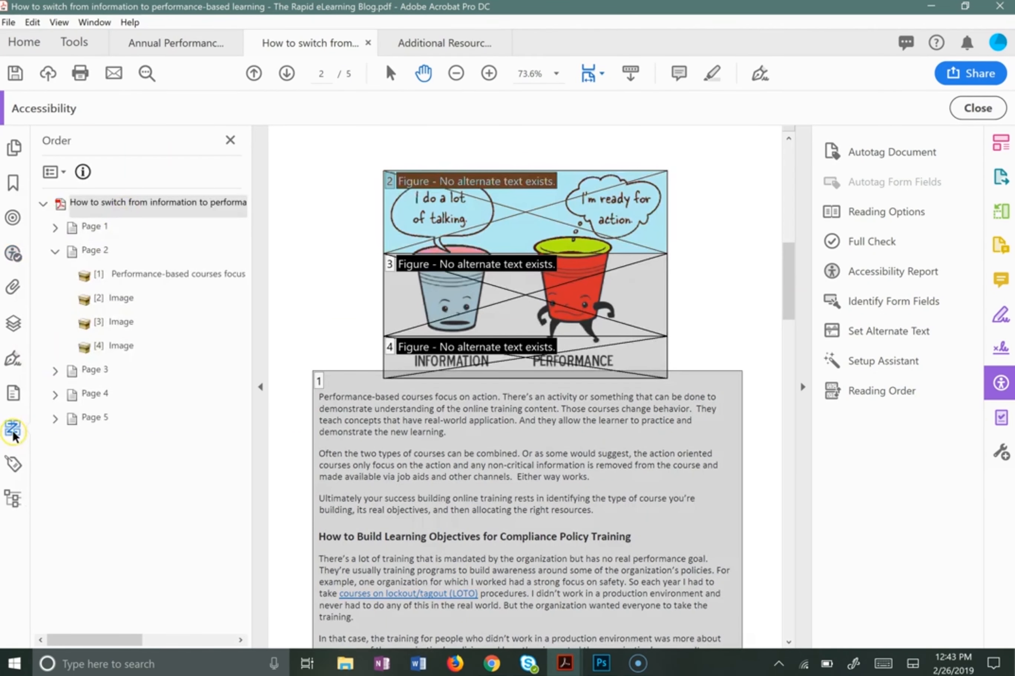
scroll(486, 384, down, 2)
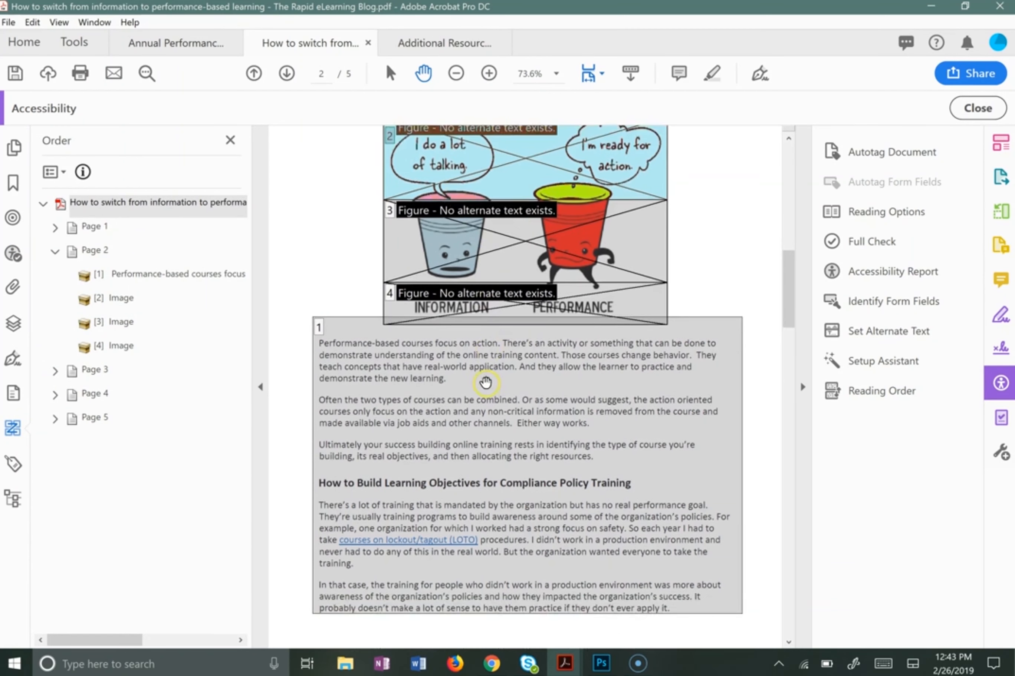
scroll(486, 383, up, 2)
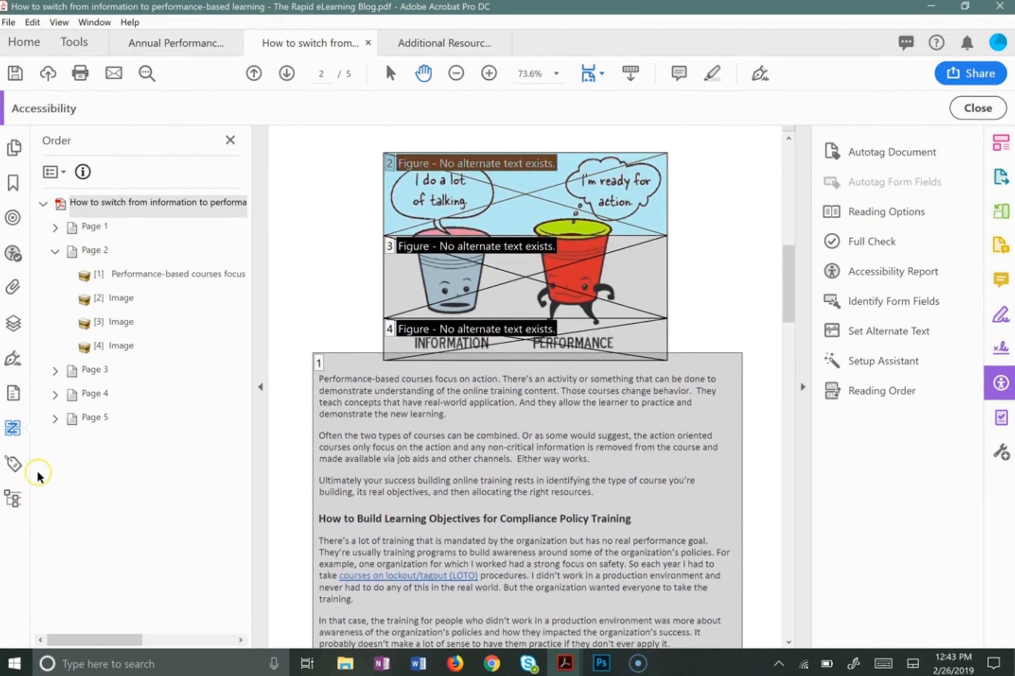
Step: Display the Tags pane and examine which page 1 content the title's H1 tag and the following paragraph tags cover
click(13, 465)
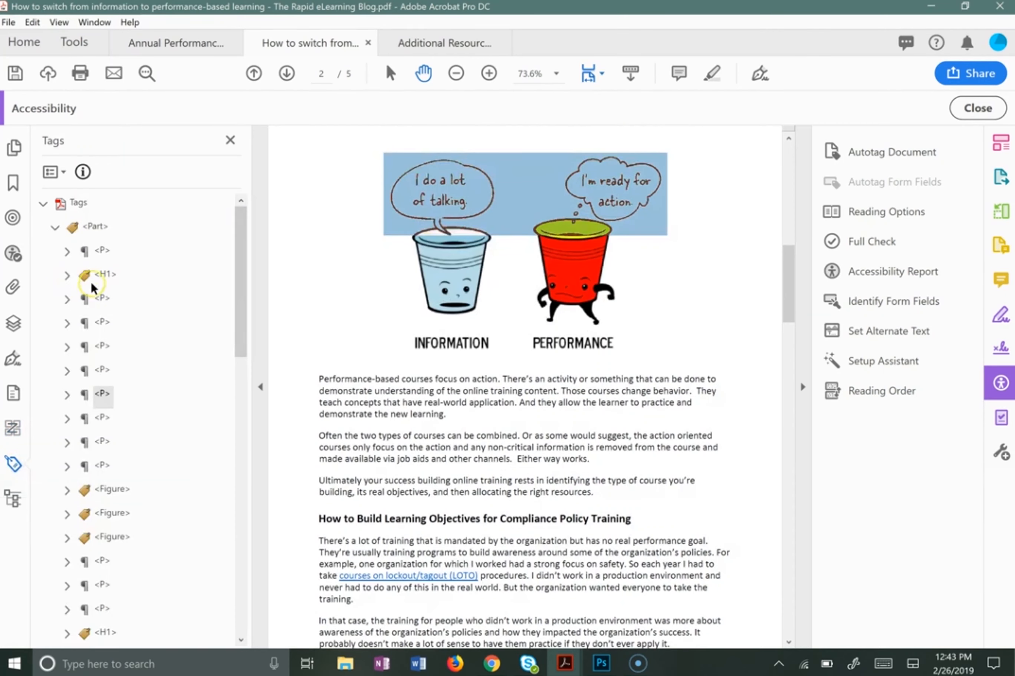
drag(245, 272, 124, 301)
click(105, 273)
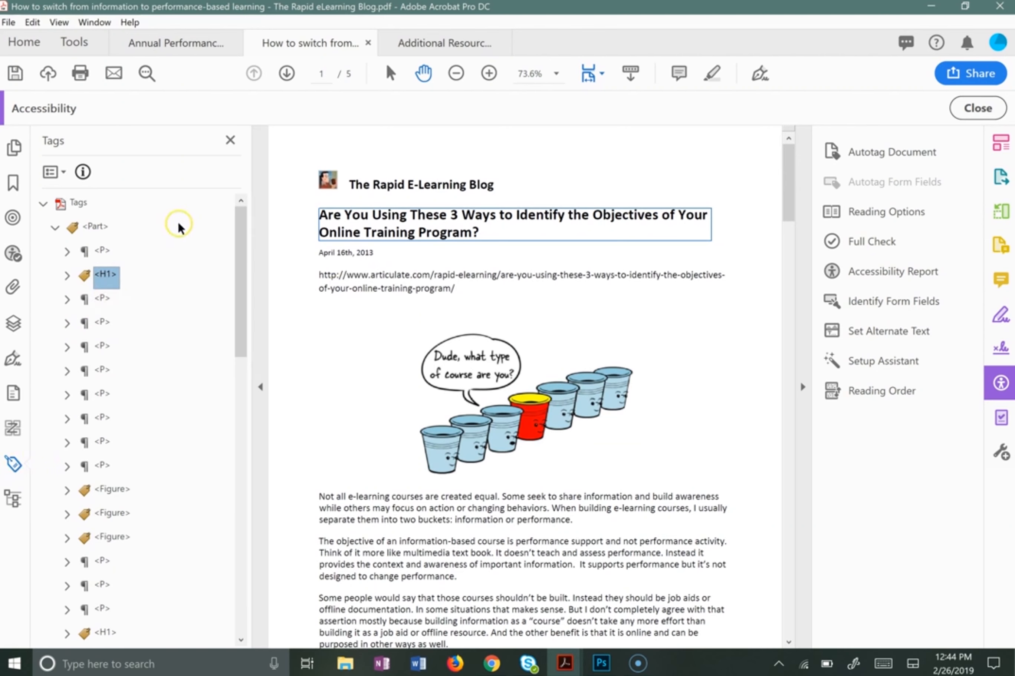
click(103, 299)
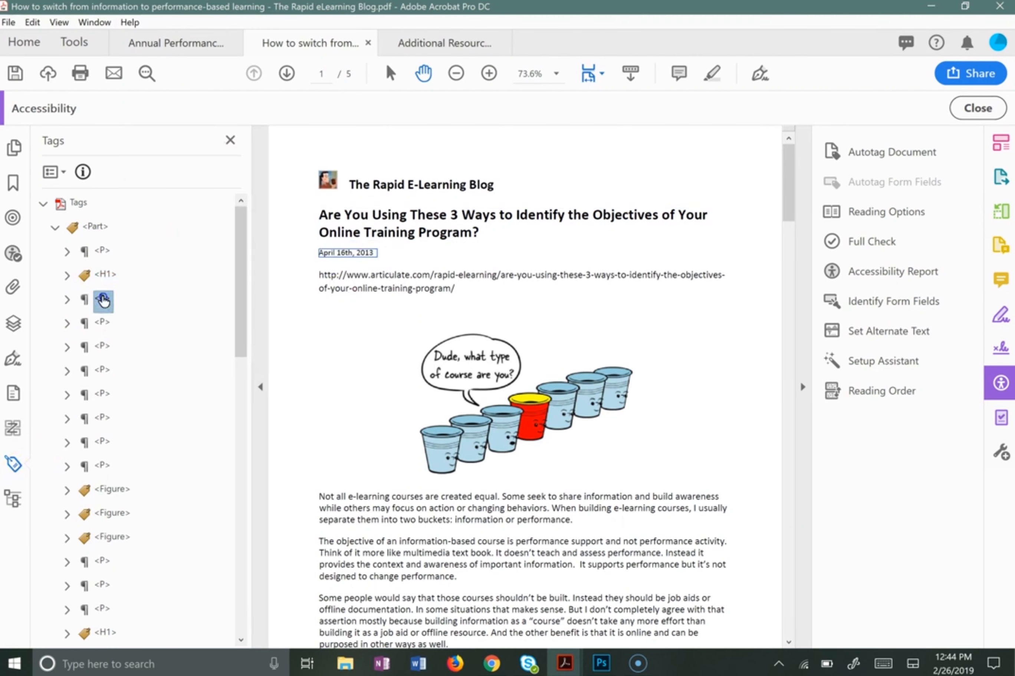
click(103, 323)
click(103, 349)
click(103, 371)
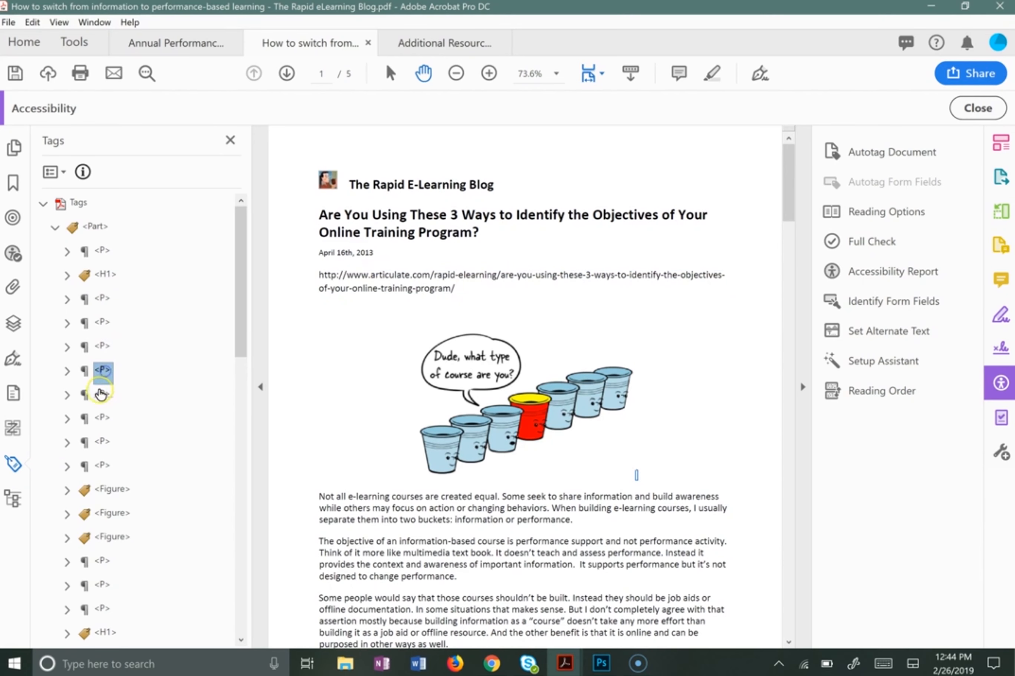
click(104, 395)
click(104, 418)
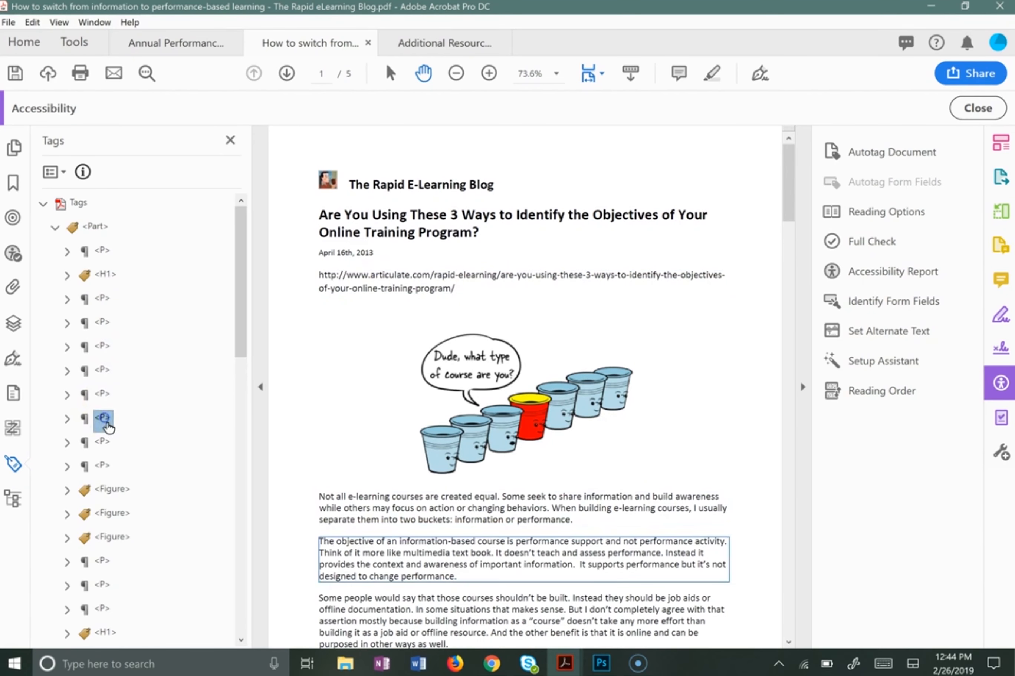
Step: Follow the paragraph, figure and heading tags through pages 2 and 3, and return to the start of the tag tree
scroll(125, 446, down, 1)
scroll(474, 480, down, 6)
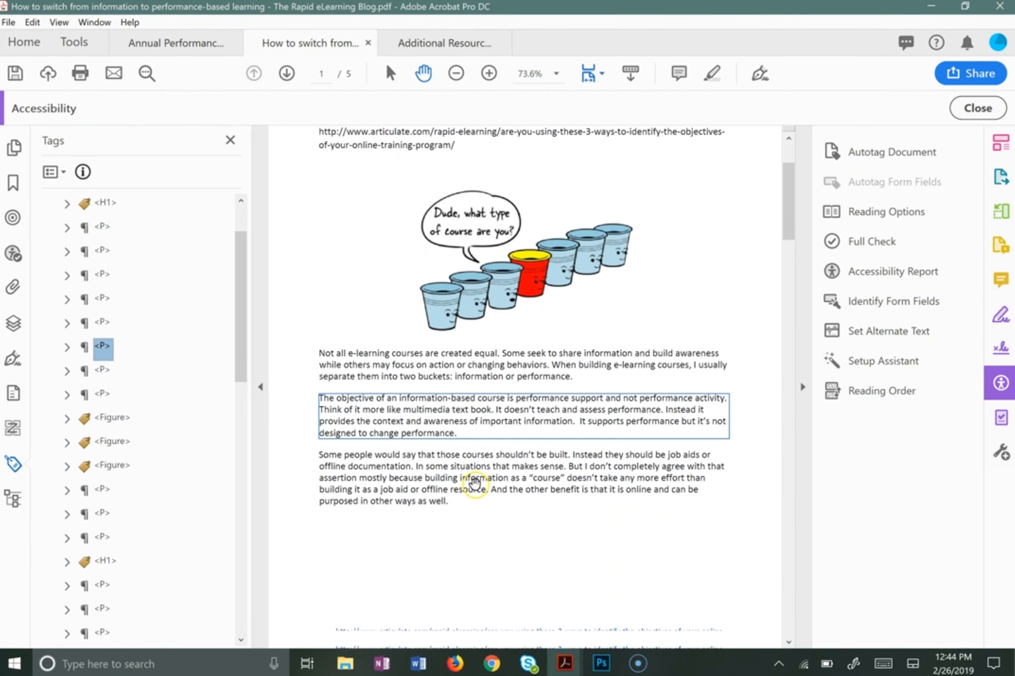
scroll(477, 478, down, 2)
click(103, 371)
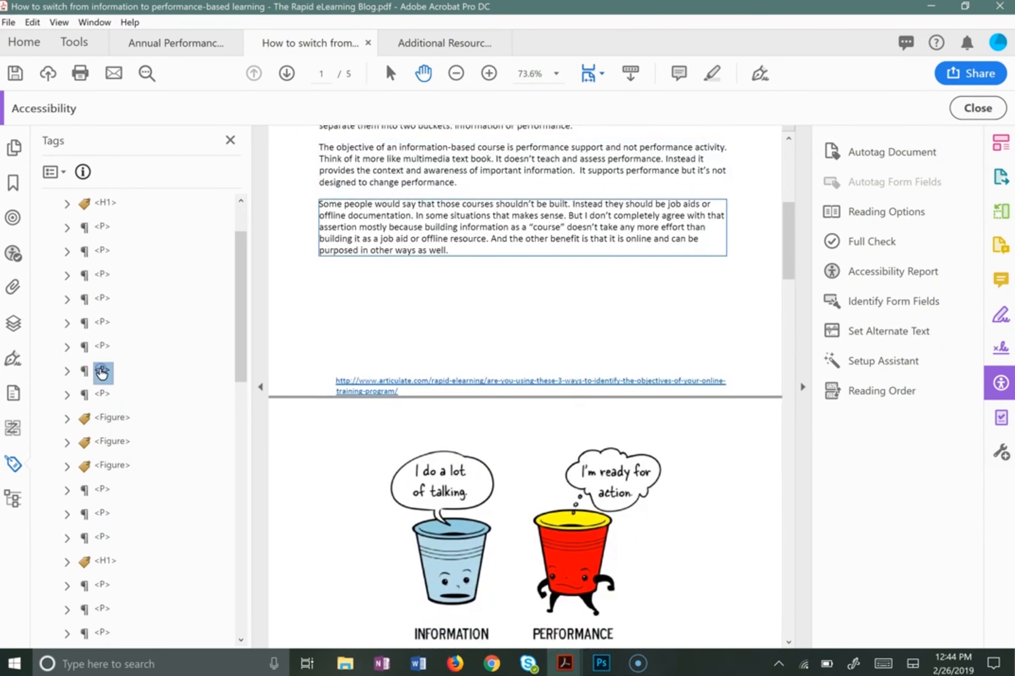
click(104, 396)
click(117, 419)
scroll(118, 421, down, 5)
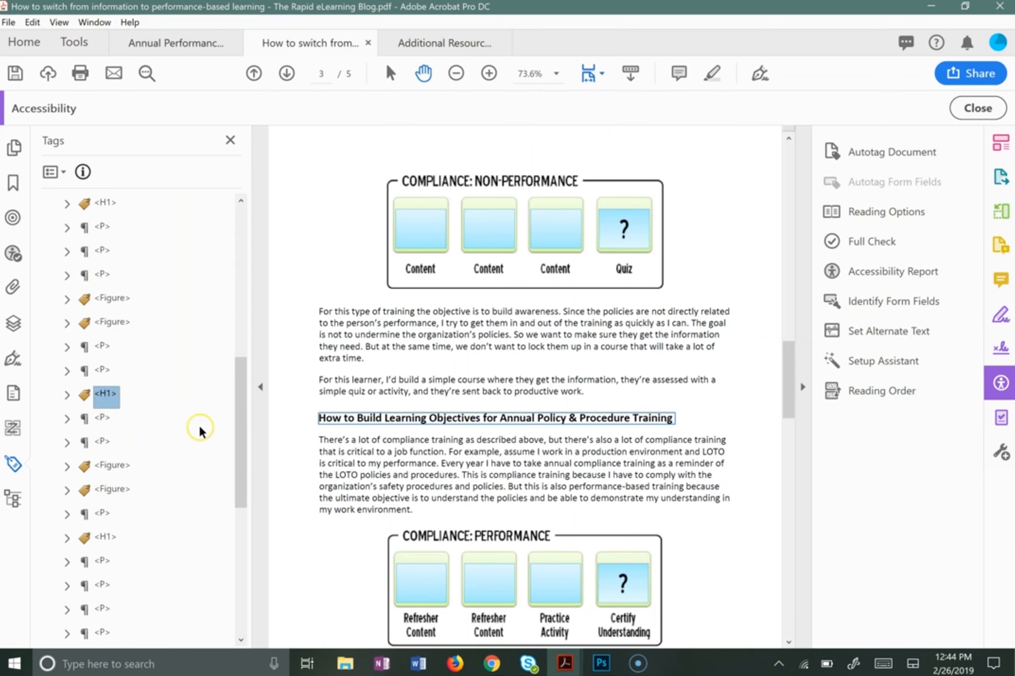
scroll(301, 443, up, 3)
scroll(188, 430, up, 3)
scroll(170, 362, up, 2)
scroll(205, 358, down, 2)
scroll(156, 324, up, 2)
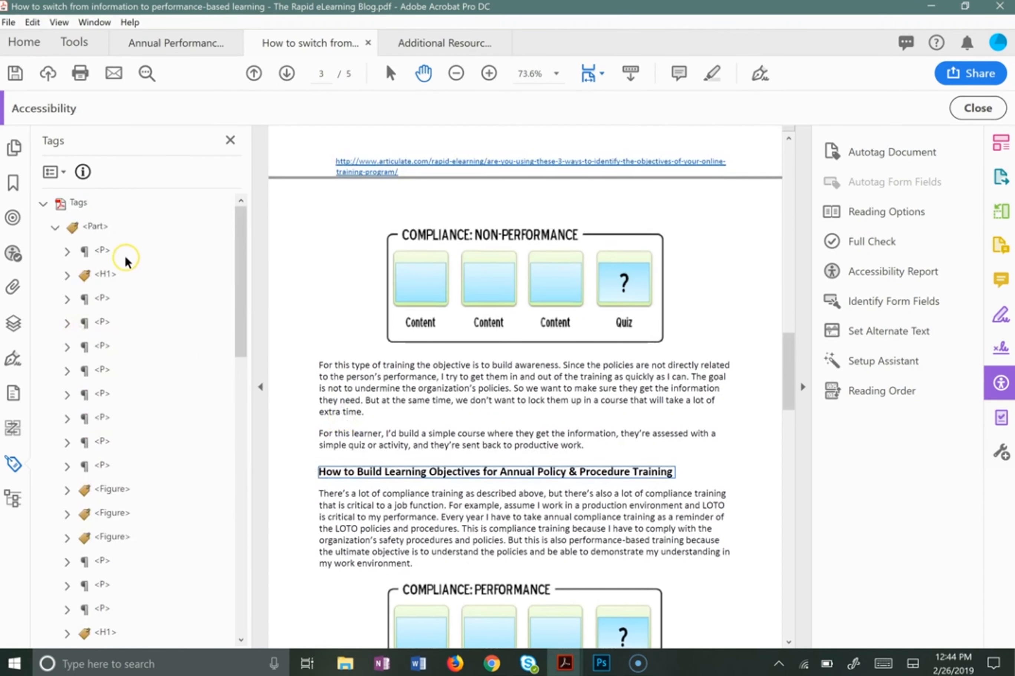
Step: Check the title's H1 tag on page 1 against the paragraph tags directly below it
click(106, 274)
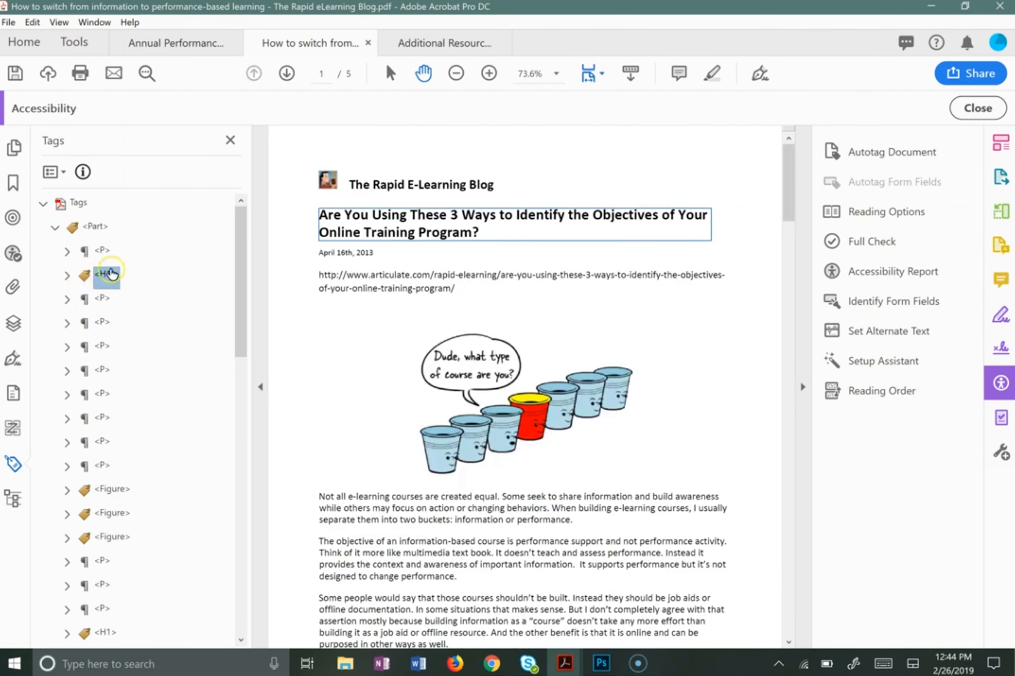
click(103, 298)
click(104, 322)
click(108, 276)
drag(239, 261, 237, 309)
Step: Compare the H1 tags of the "Compliance Policy Training" heading on page 2 and the "Annual Policy & Procedure Training" heading on page 3
click(112, 491)
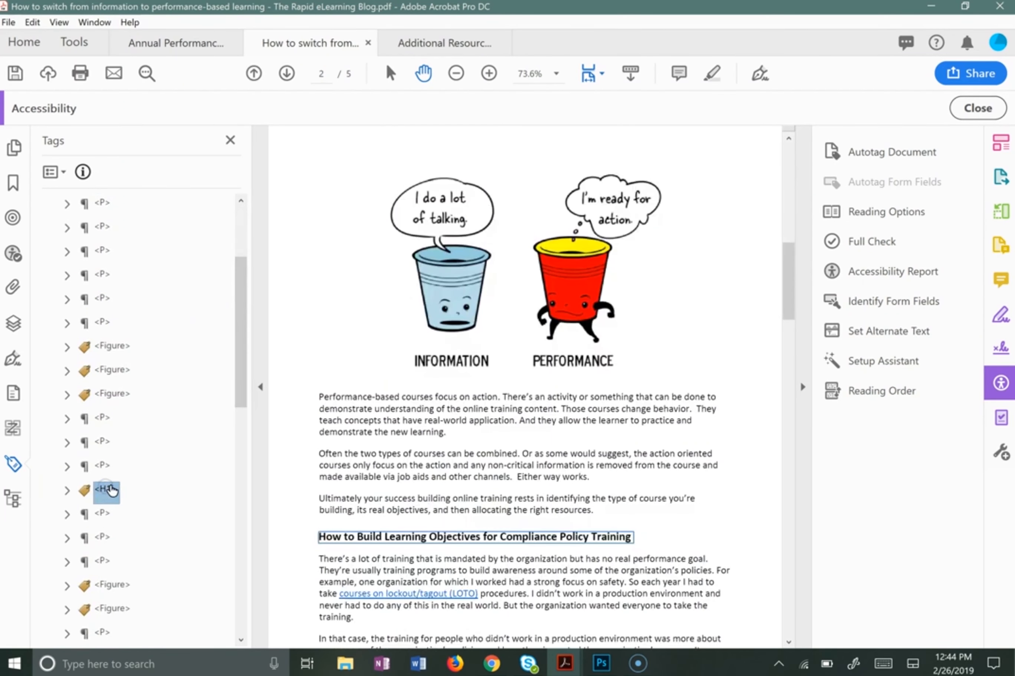
scroll(126, 489, down, 3)
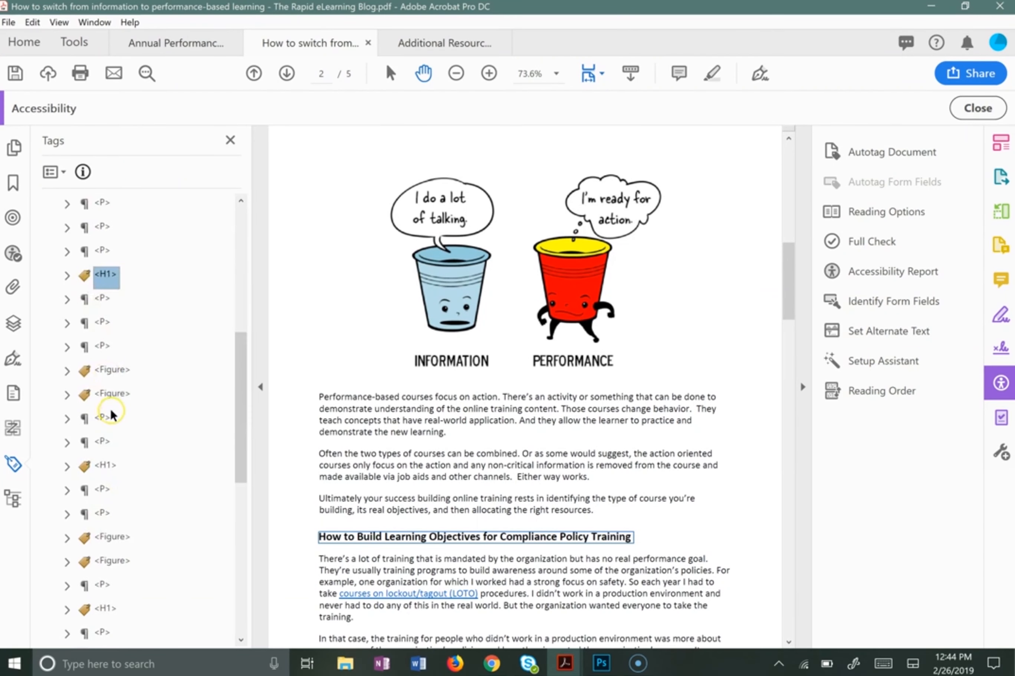
click(111, 468)
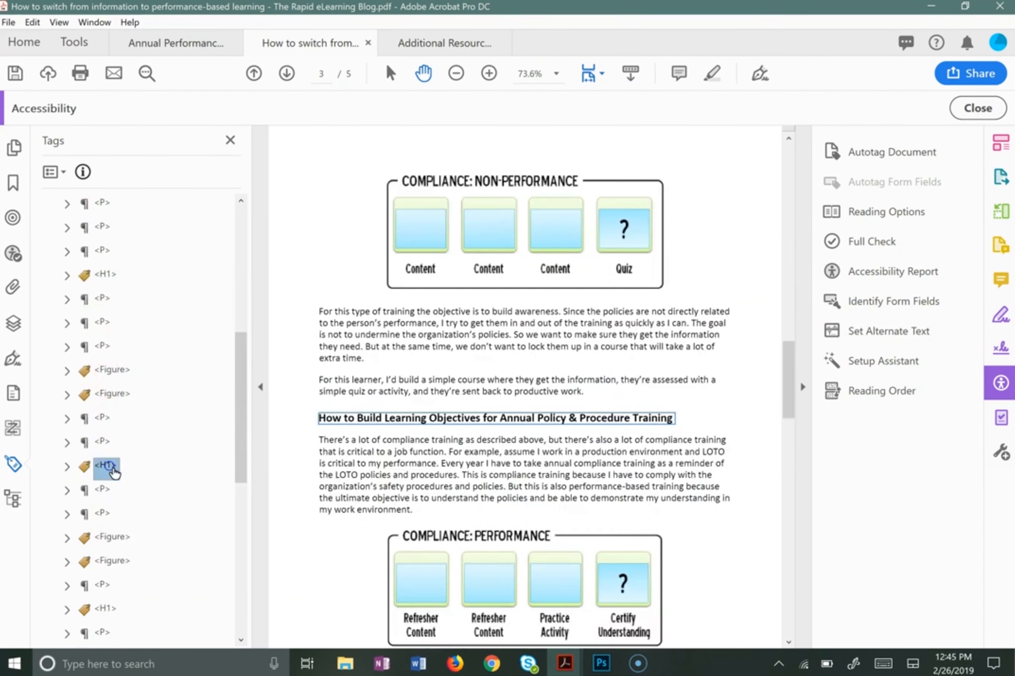
click(100, 277)
click(110, 468)
click(100, 274)
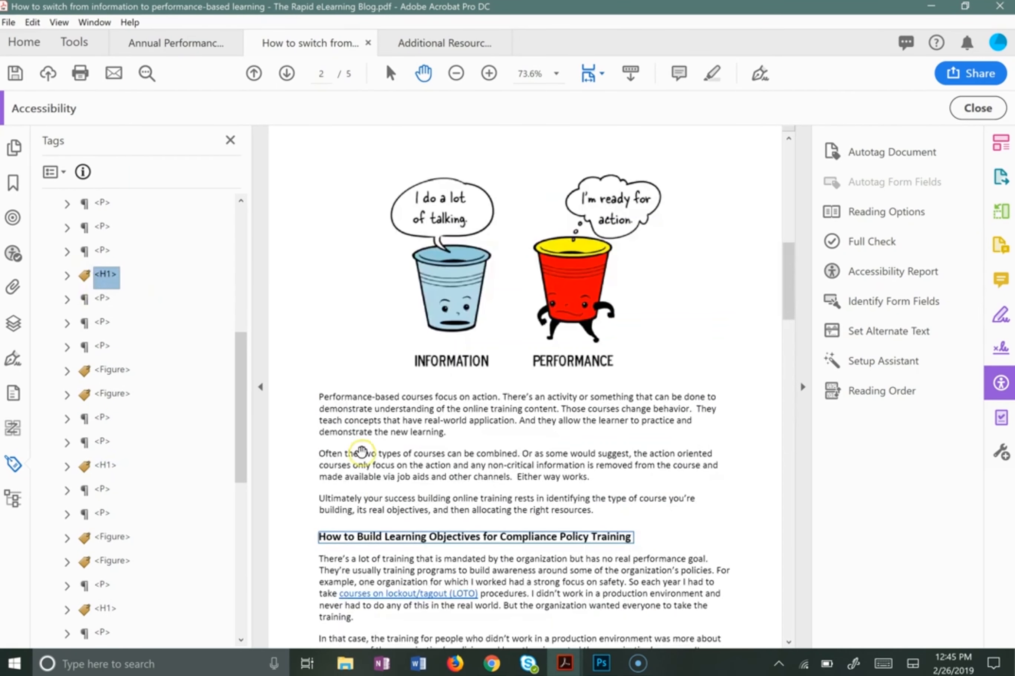
scroll(480, 464, down, 3)
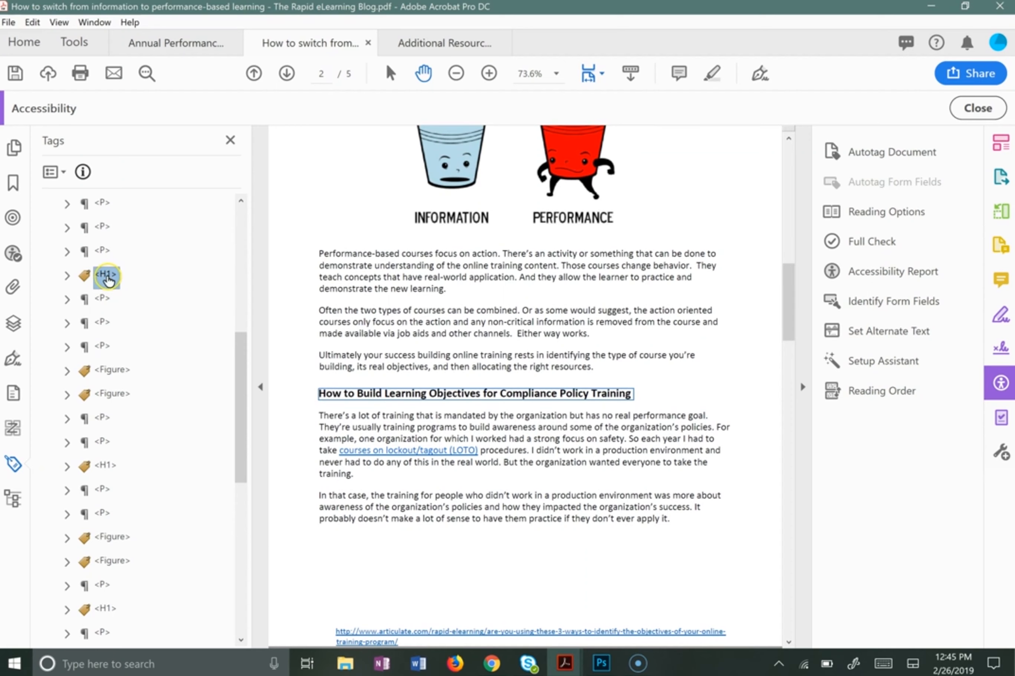
click(105, 467)
Step: Change the tag type of "How to Build Learning Objectives for Compliance Policy Training" to Heading Level 2
click(107, 275)
right_click(112, 284)
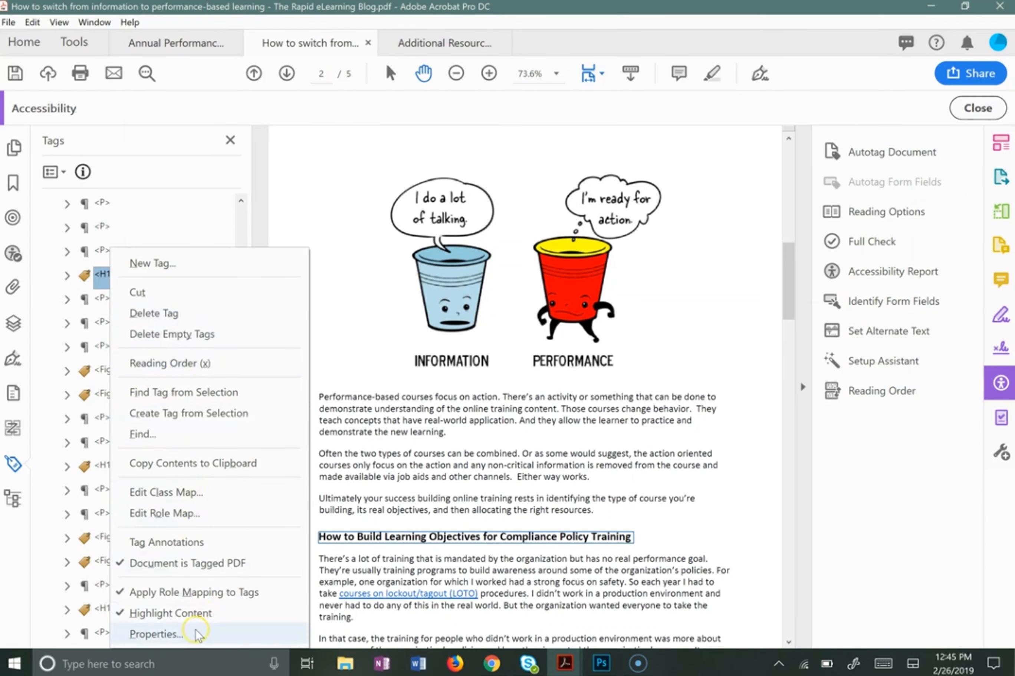
click(166, 634)
drag(706, 154, 635, 132)
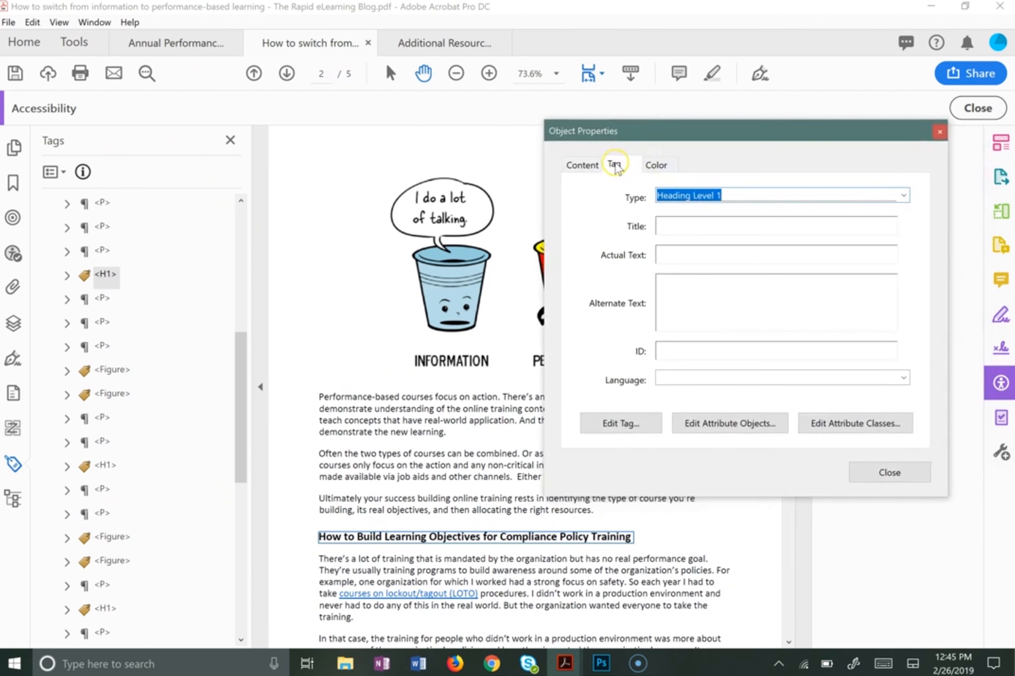
click(904, 195)
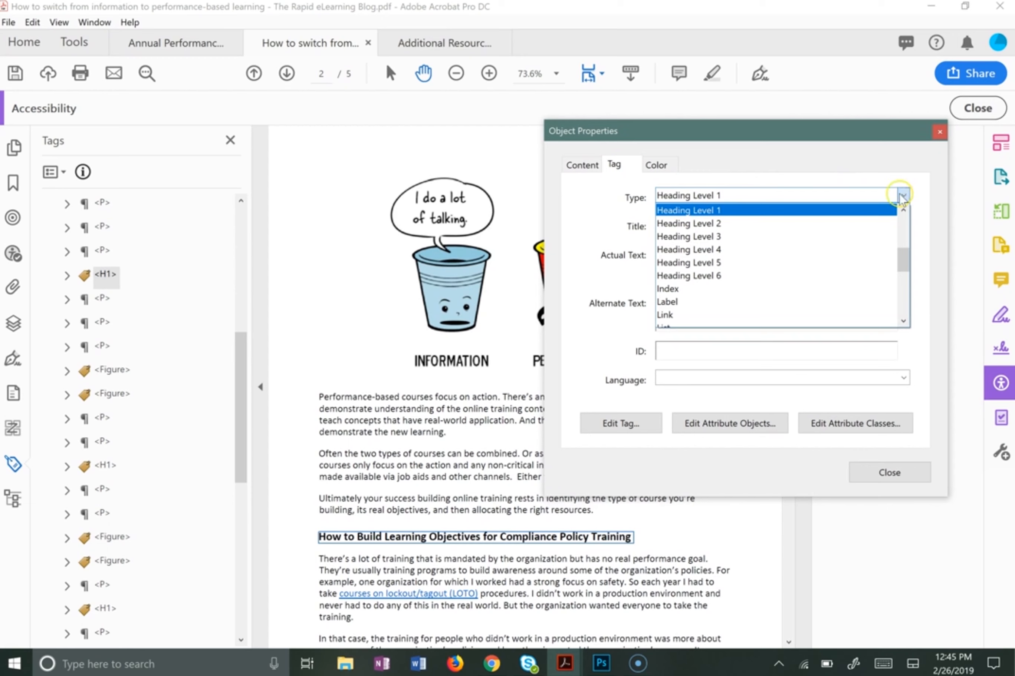
click(869, 223)
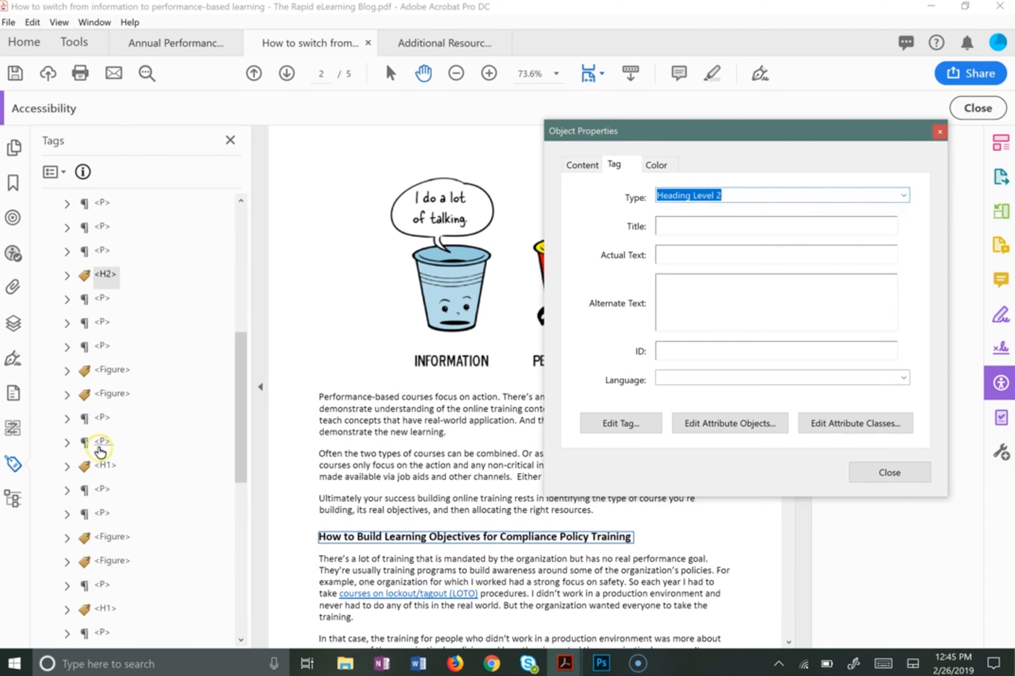
Step: Change the tag type of "How to Build Learning Objectives for Annual Policy & Procedure Training" to Heading Level 2
click(107, 468)
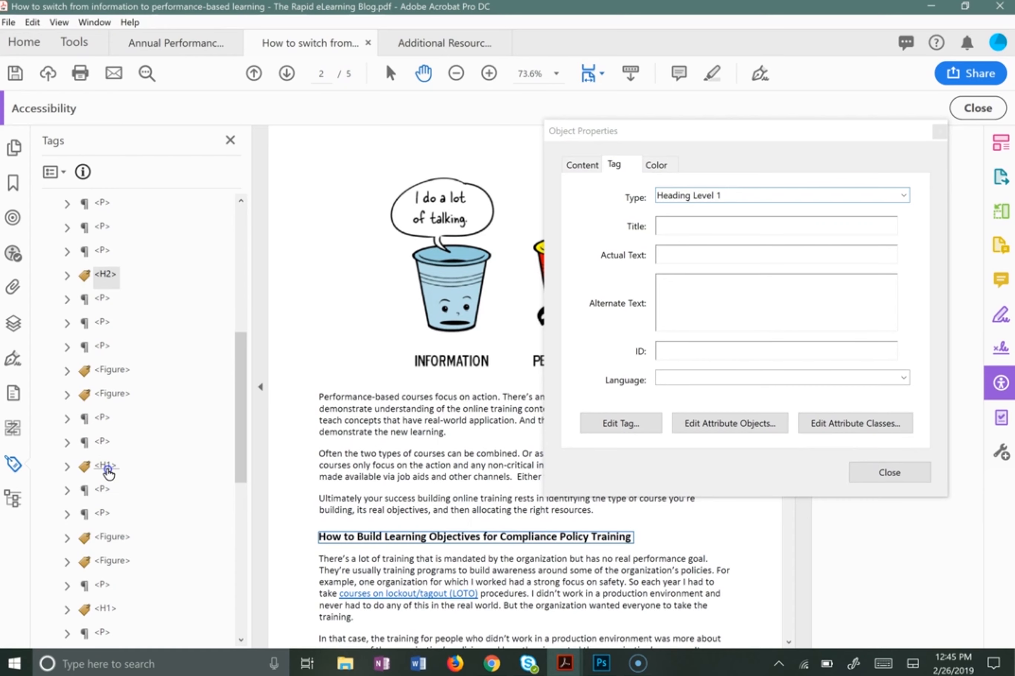
click(724, 196)
click(902, 195)
click(789, 220)
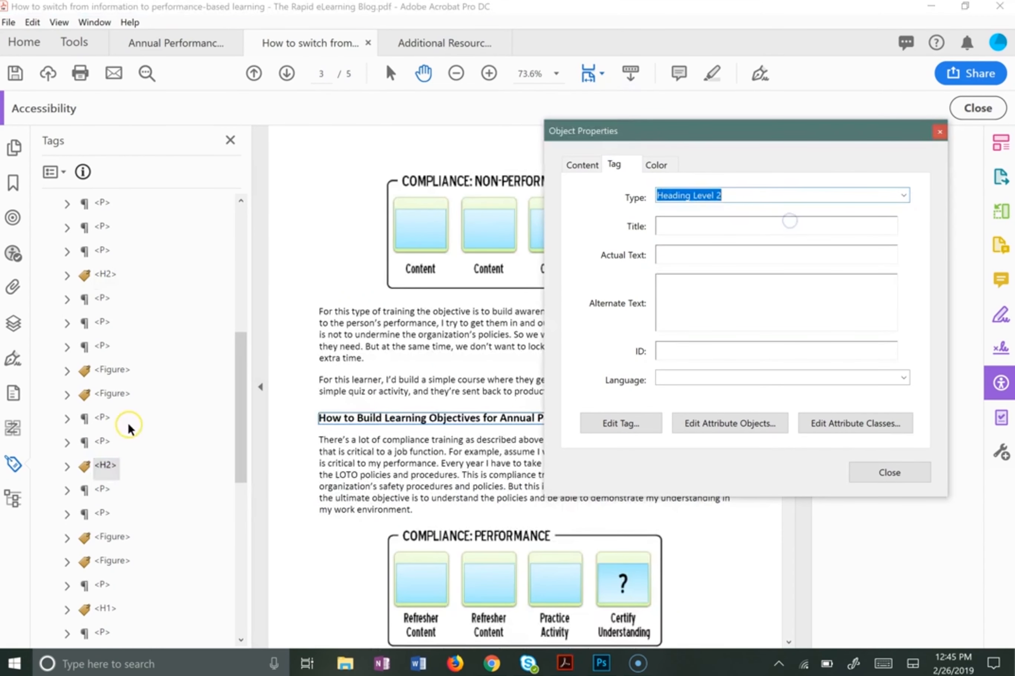
Step: Change the tag type of the "How to Build Learning Objectives" heading on page 4 to Heading Level 2
scroll(129, 429, down, 3)
click(107, 395)
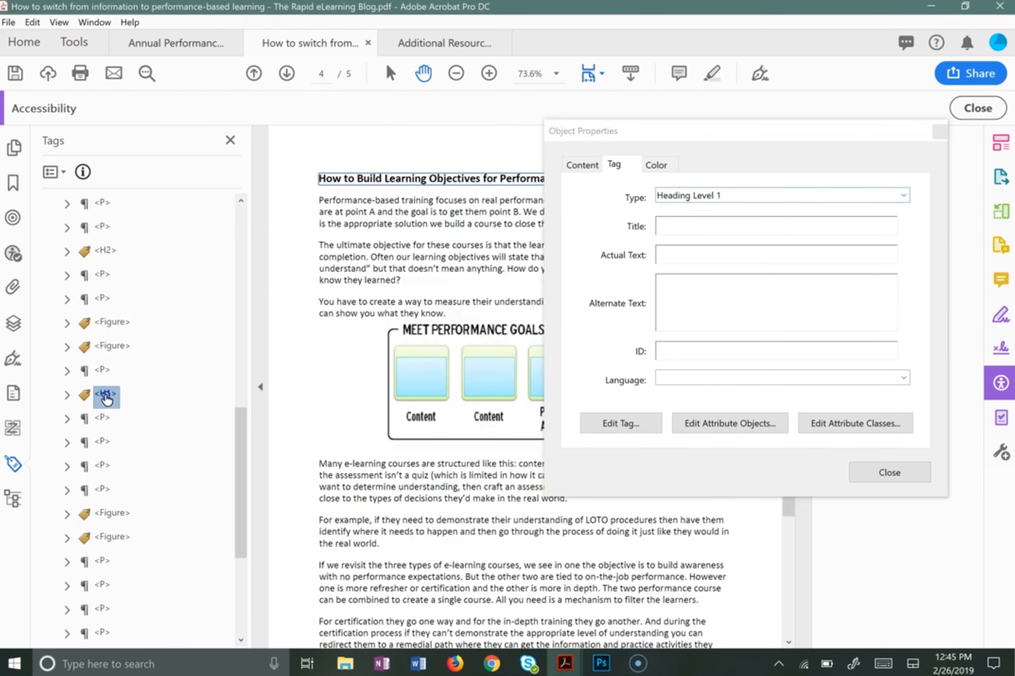
click(901, 196)
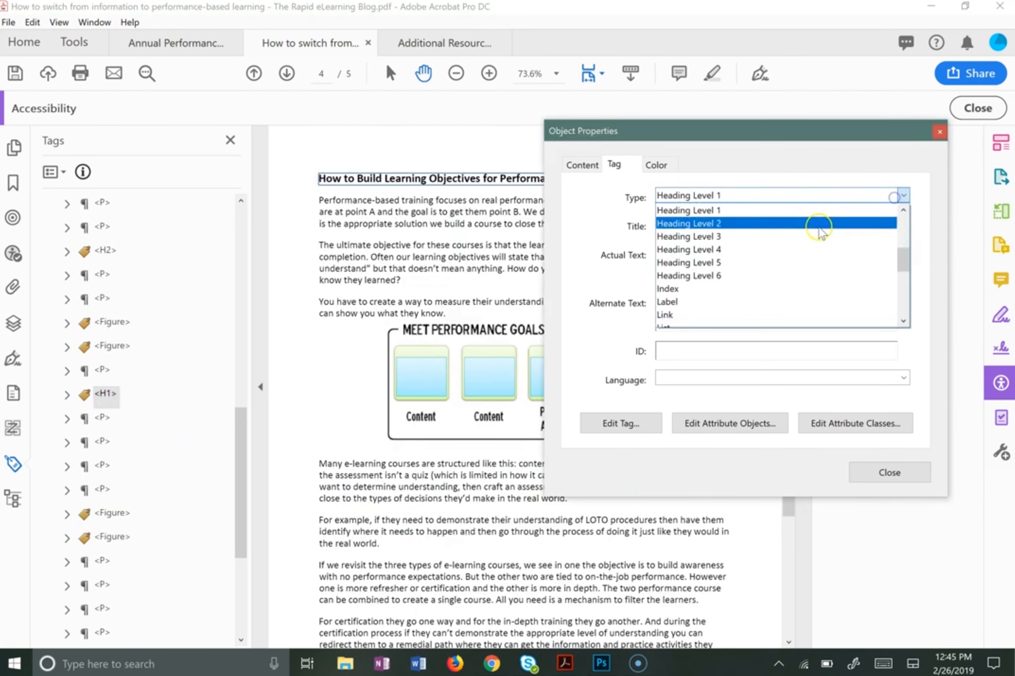
click(820, 232)
Step: Set the empty heading tag above "About" on page 5 to Heading Level 2
scroll(214, 320, down, 2)
click(107, 562)
click(793, 193)
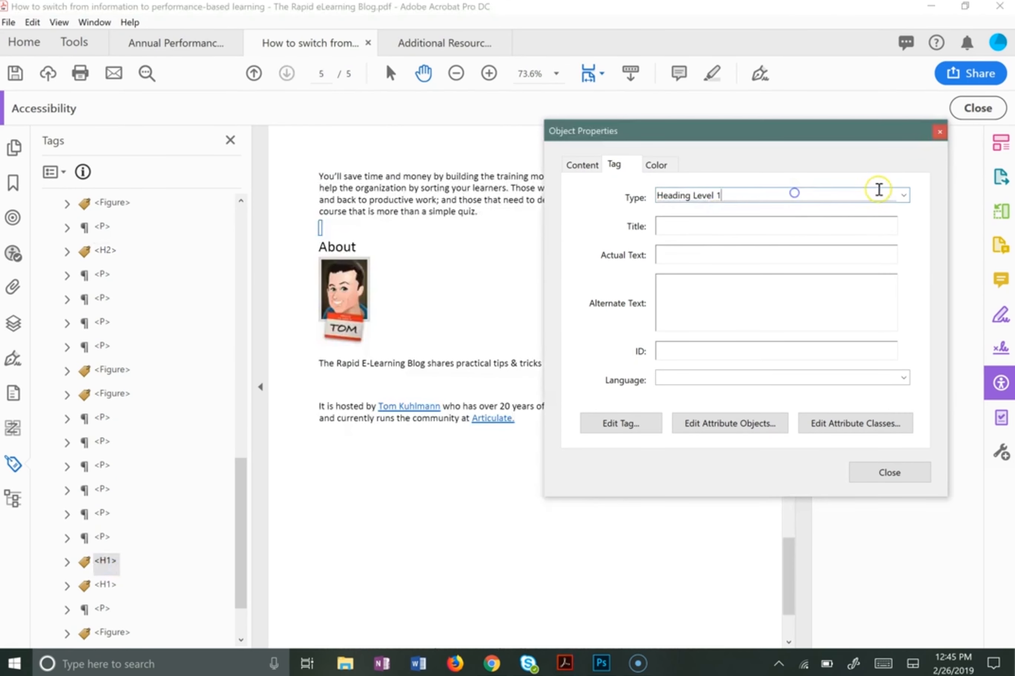
click(902, 195)
click(843, 226)
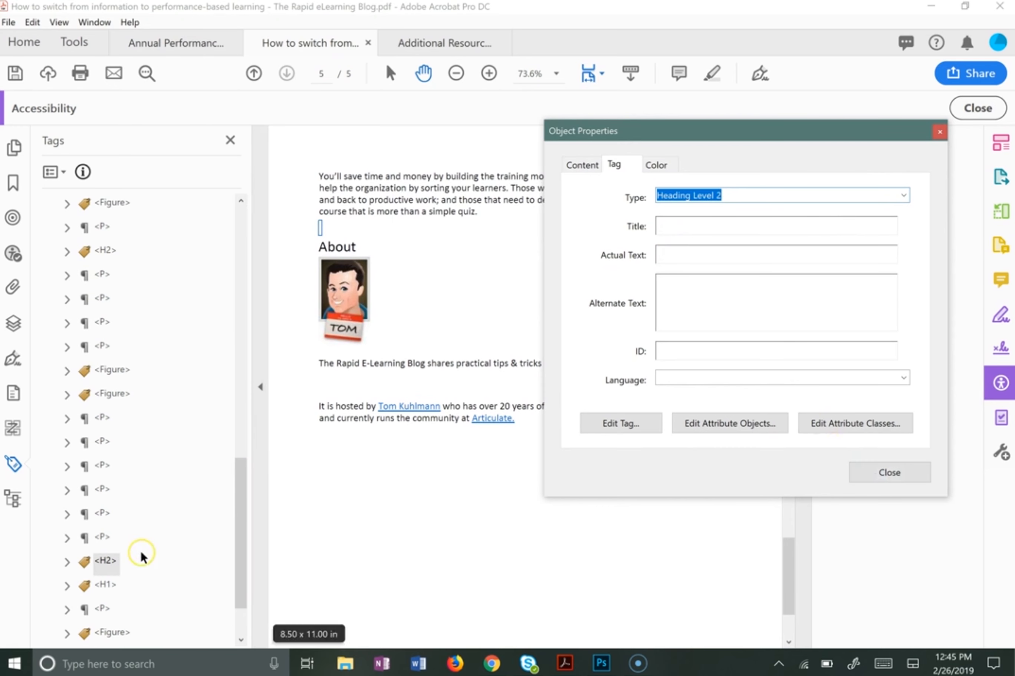
Step: Check what the empty H2 tag on page 5 covers compared with the H1 tag that follows it
right_click(107, 562)
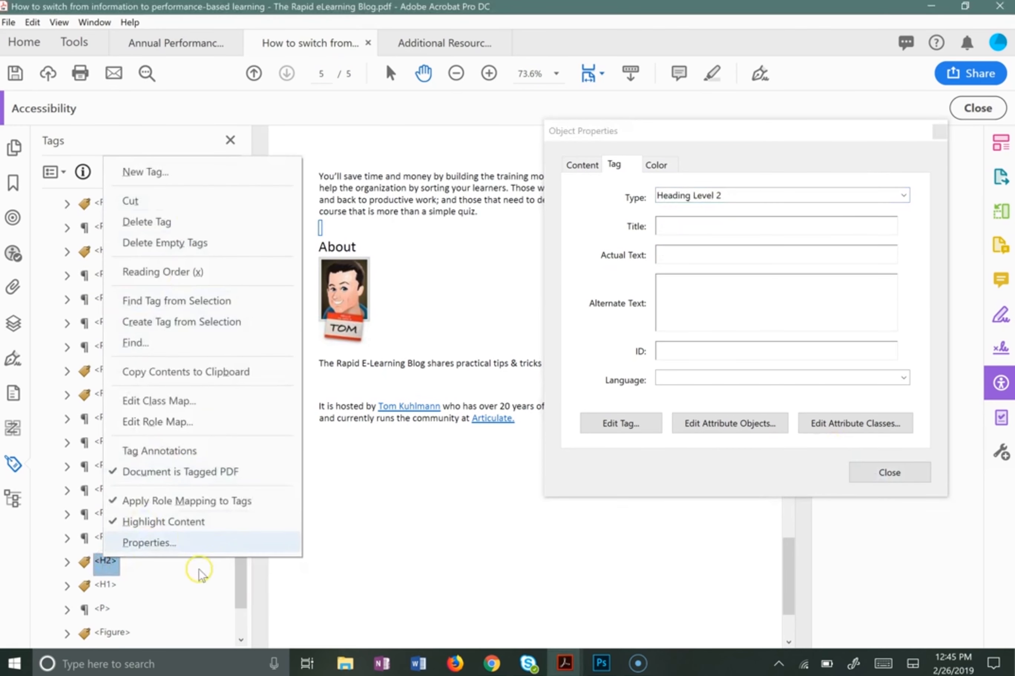
click(188, 544)
click(106, 563)
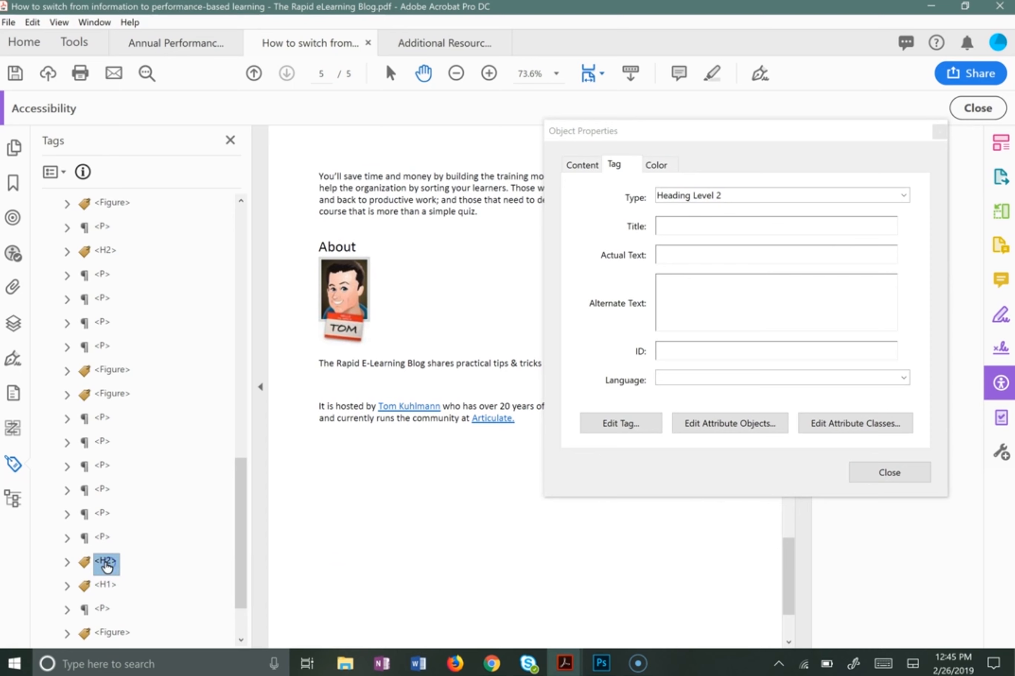
click(105, 584)
click(106, 561)
drag(585, 130, 611, 135)
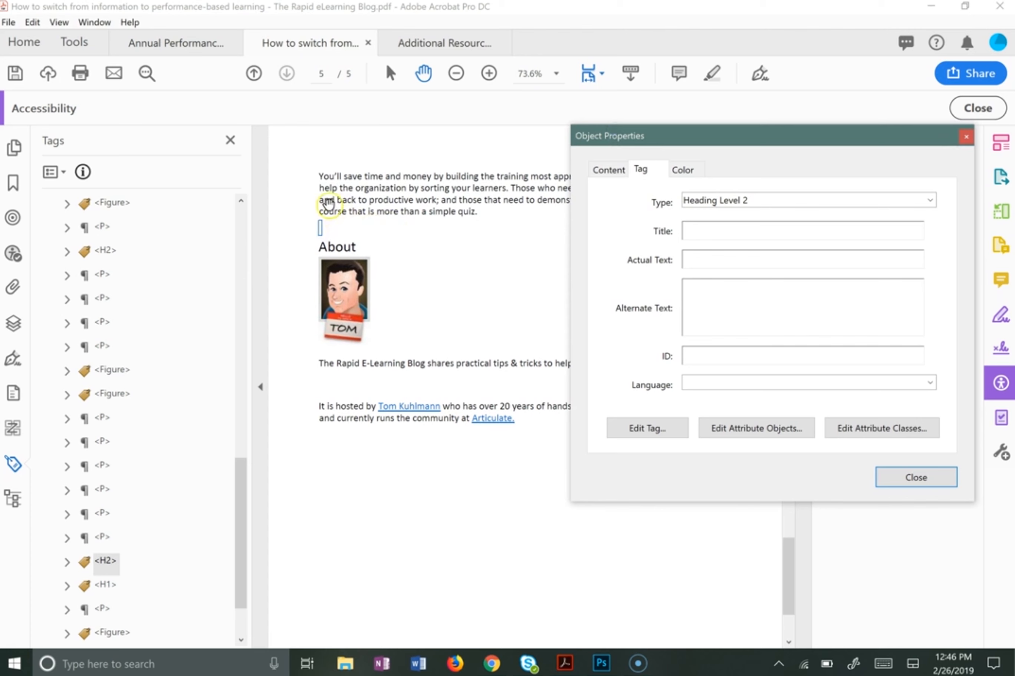
Step: Delete the empty H2 tag above "About" on page 5
click(105, 562)
click(113, 566)
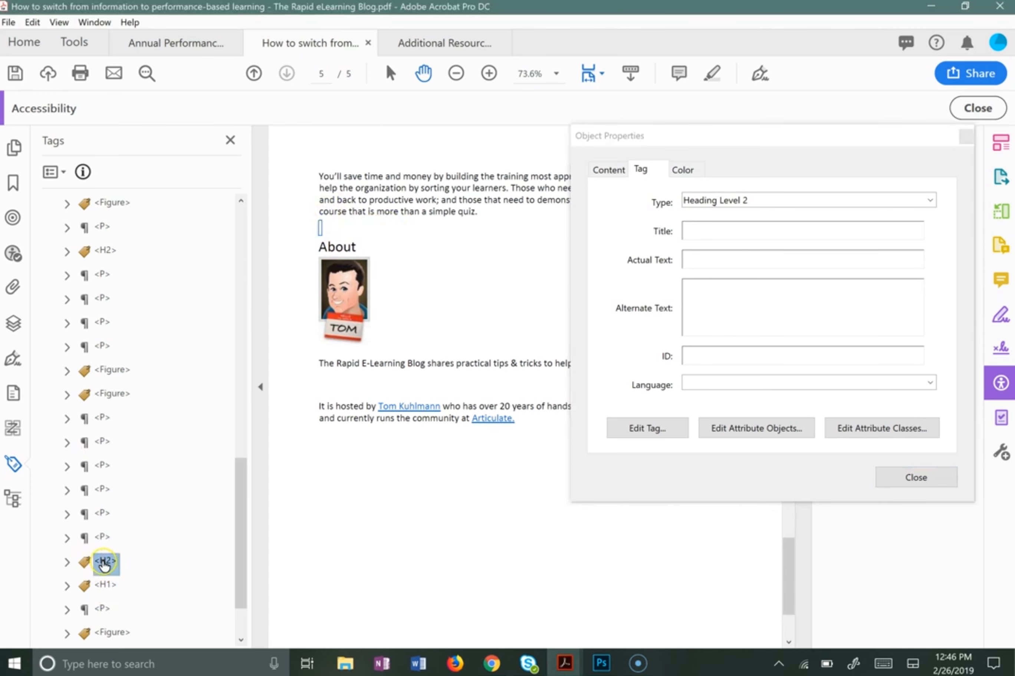
click(106, 562)
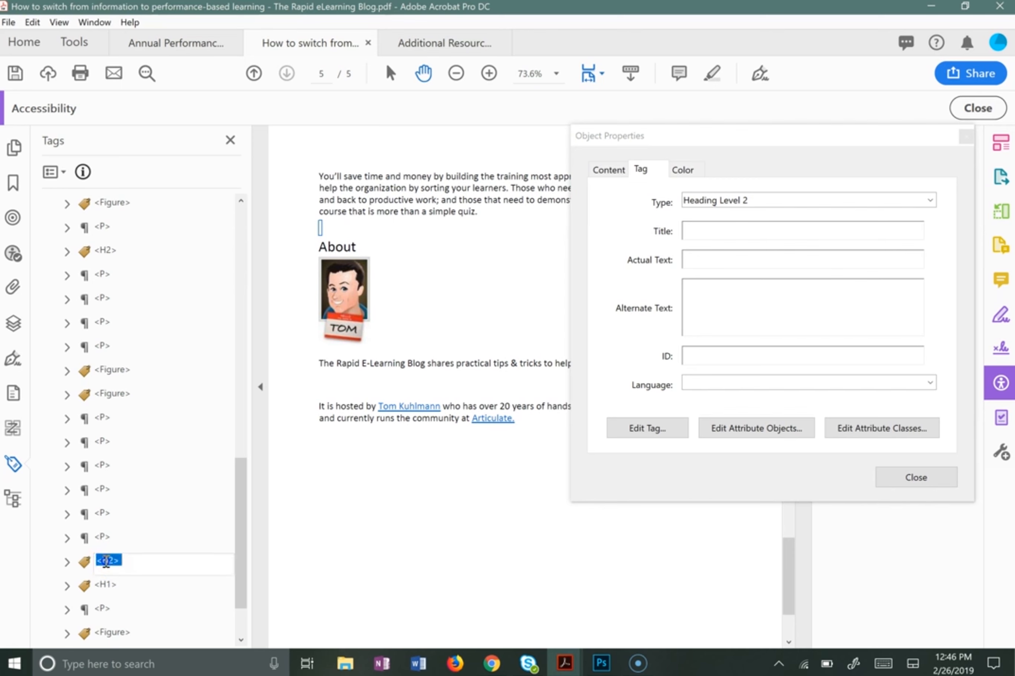
key(Return)
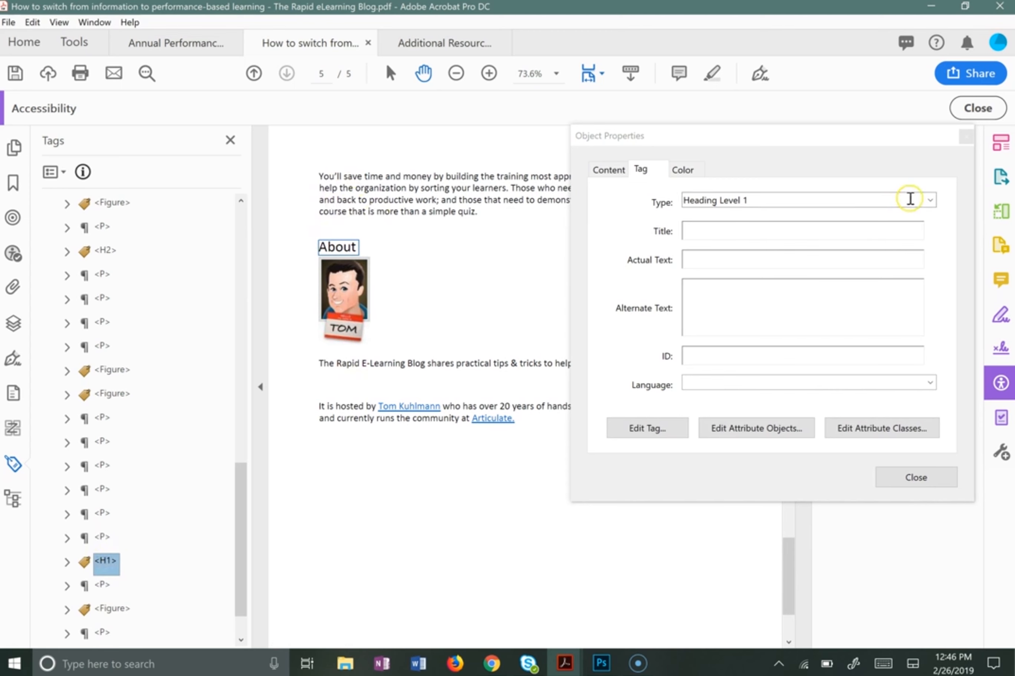
Step: Change the tag type of the "About" heading to Heading Level 2 and close its properties
click(930, 201)
click(809, 229)
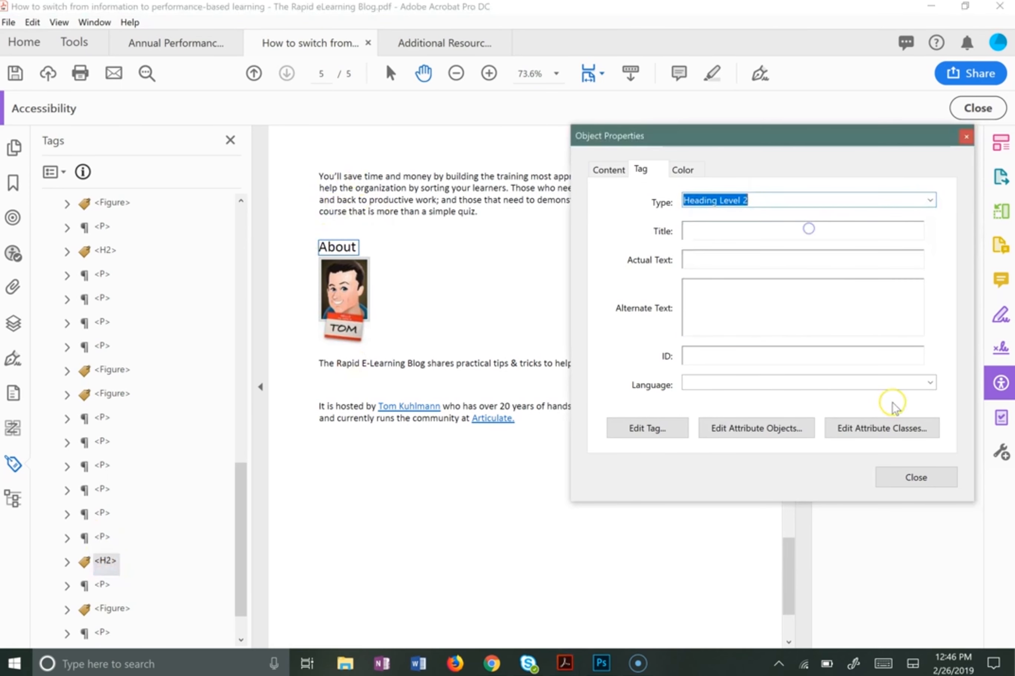
click(893, 476)
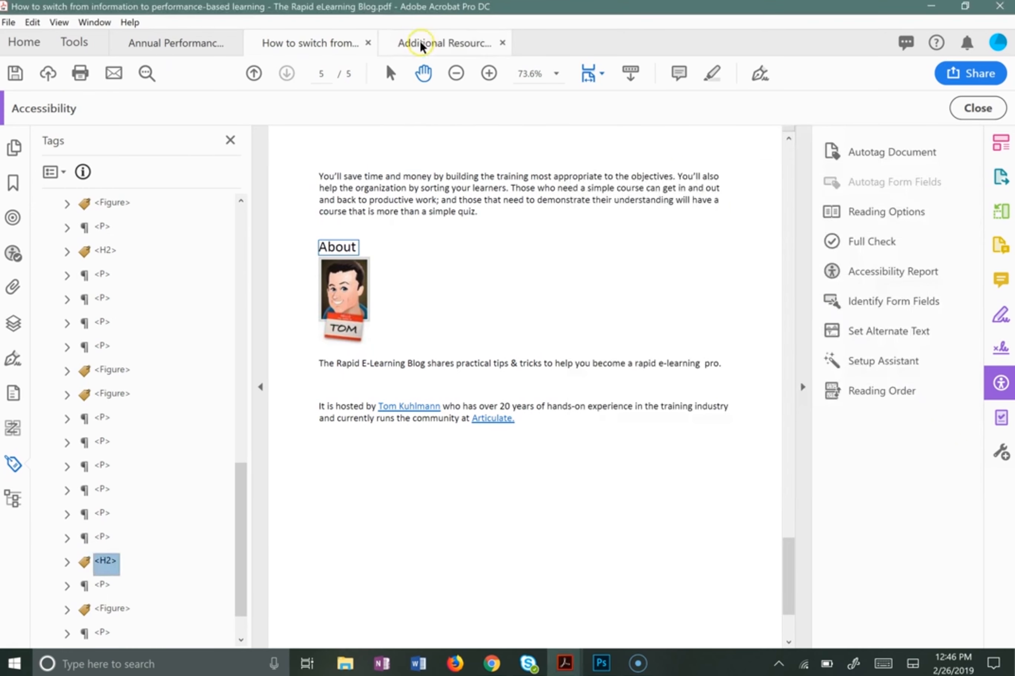
Step: Switch to Additional Resources and Readings.pdf and review its accessibility check results for tables
click(420, 42)
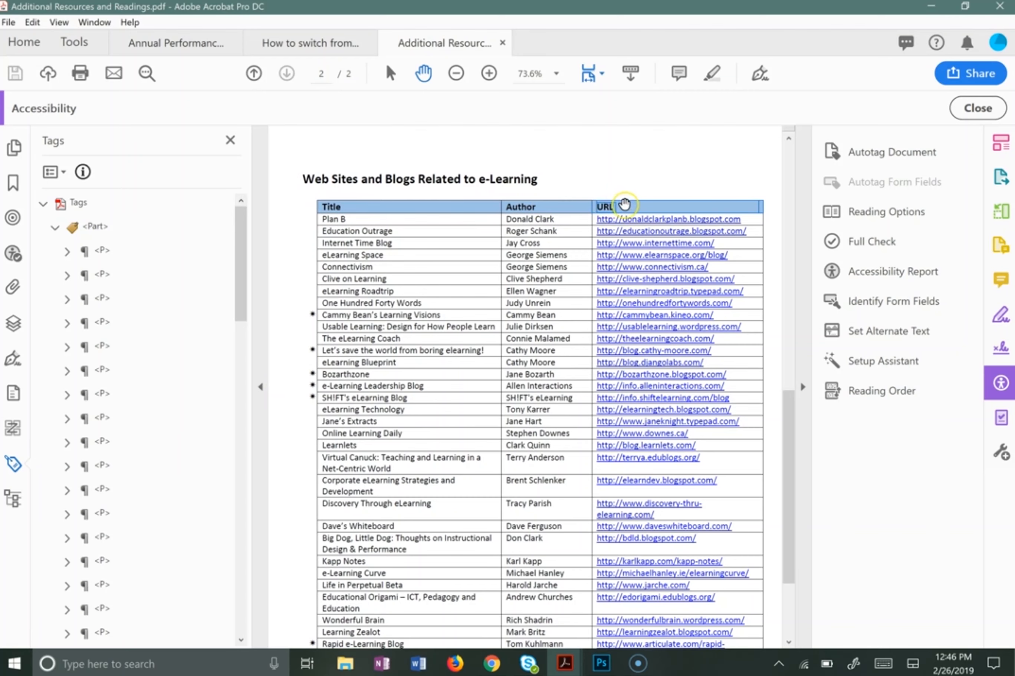
drag(243, 235, 241, 244)
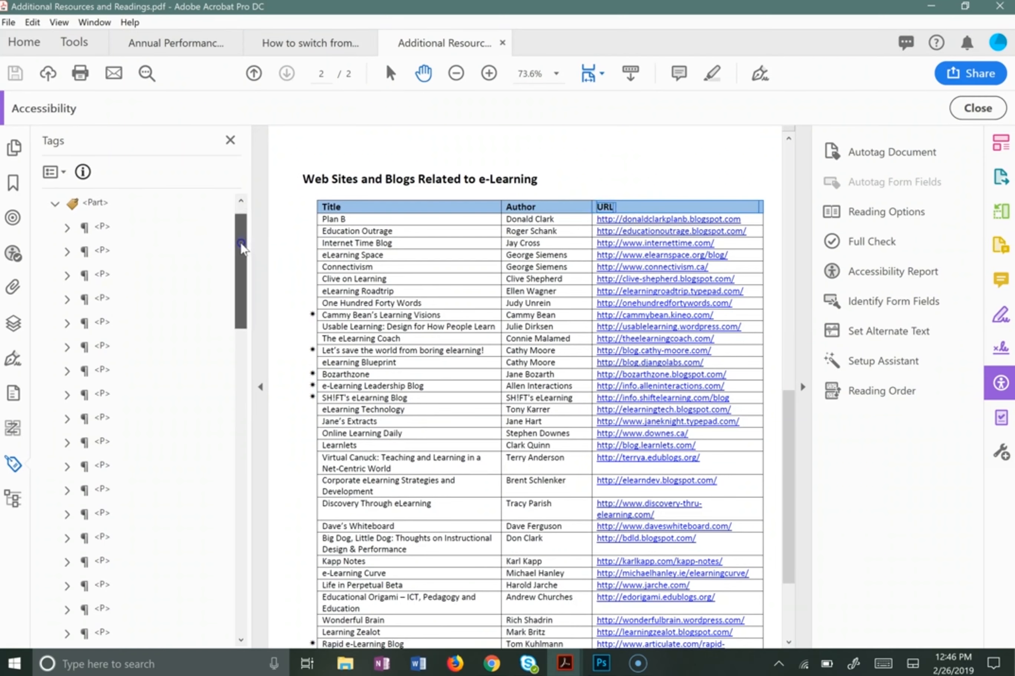
click(13, 253)
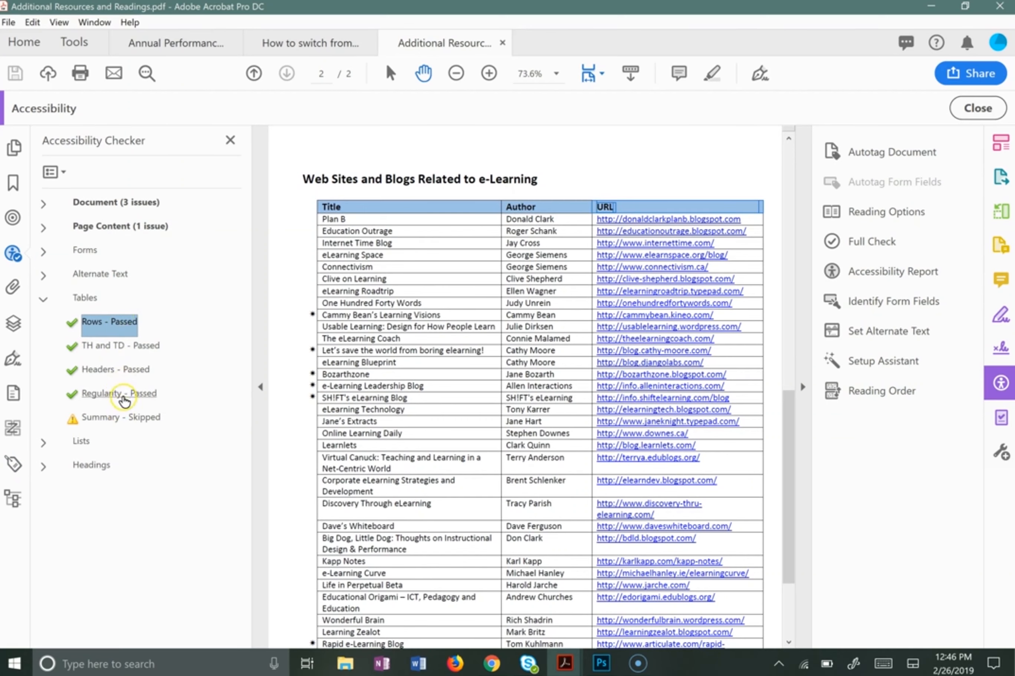
Step: Locate the Table tag on page 2 in the tag tree and expand it to list its row tags
click(15, 469)
drag(240, 237, 226, 301)
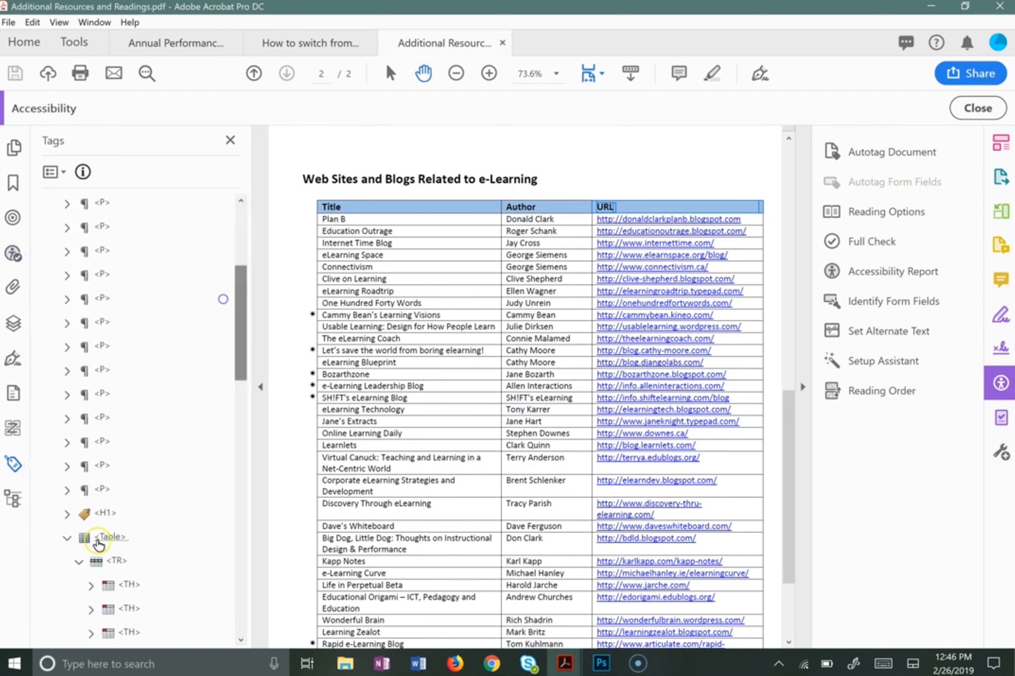
click(76, 560)
click(68, 541)
drag(239, 378, 249, 432)
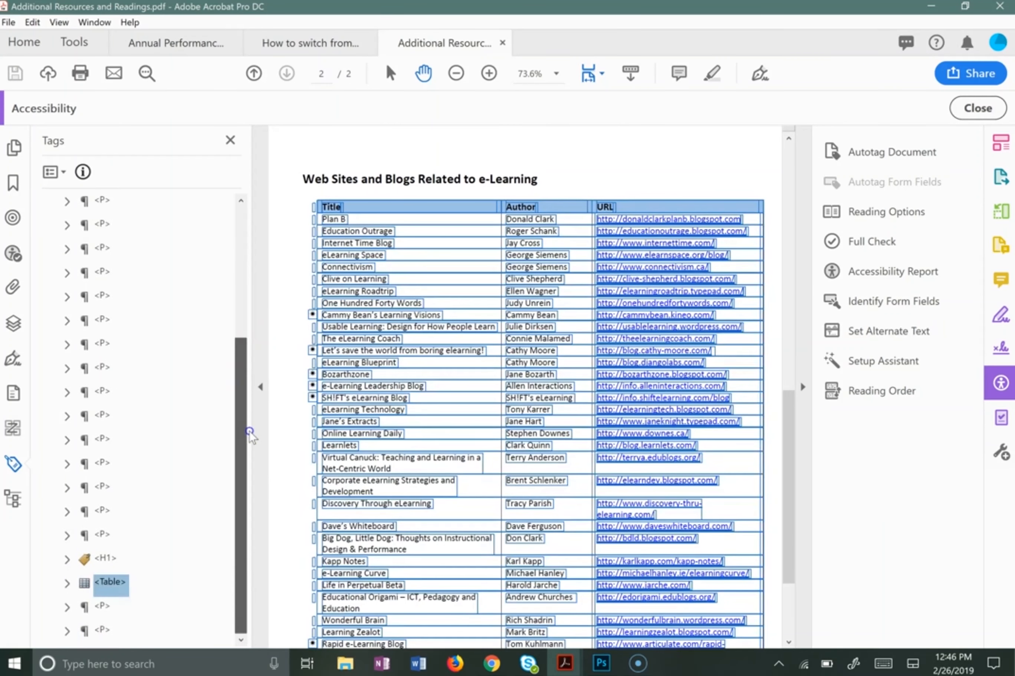
click(67, 583)
scroll(188, 508, down, 5)
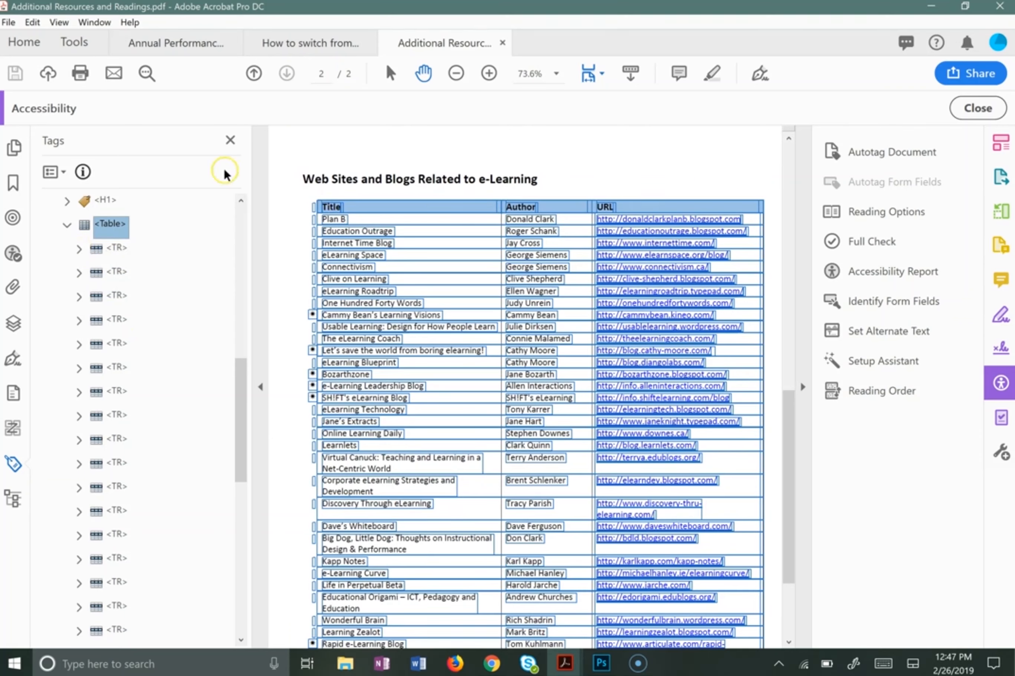
Step: Examine which table row each of the first four TR tags covers, and compare the header row with the rows below it
click(117, 248)
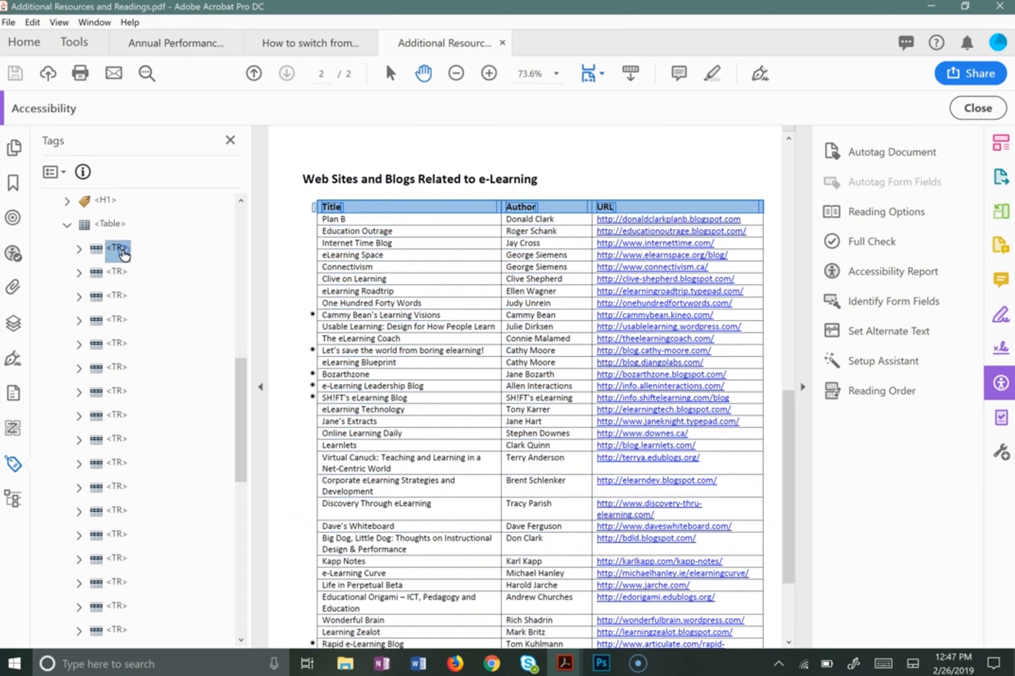
click(115, 274)
click(116, 296)
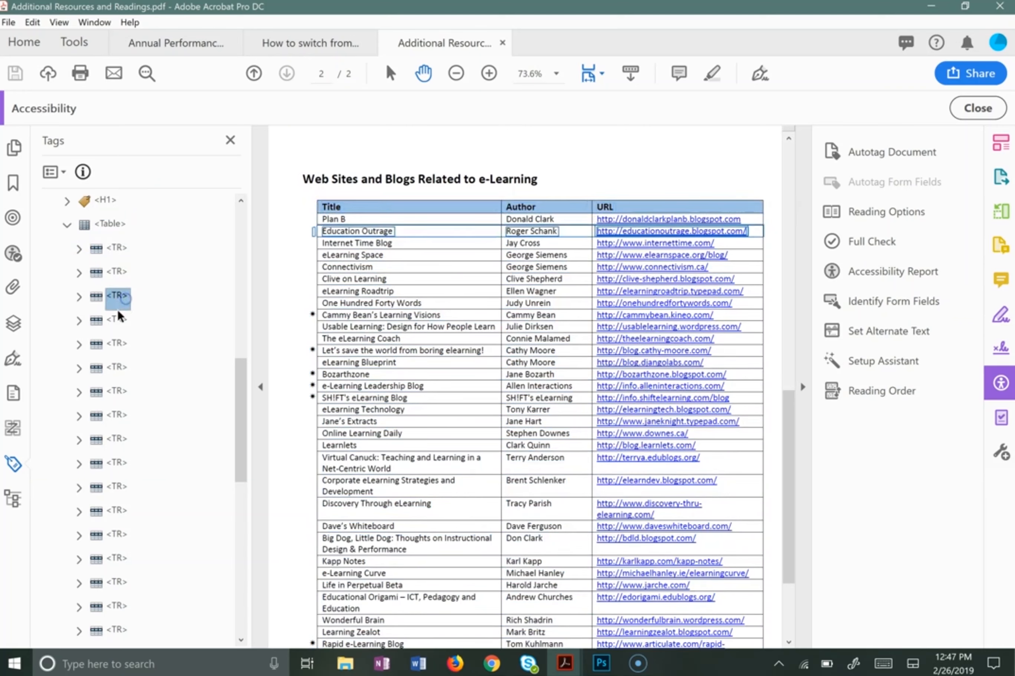
click(117, 318)
click(120, 250)
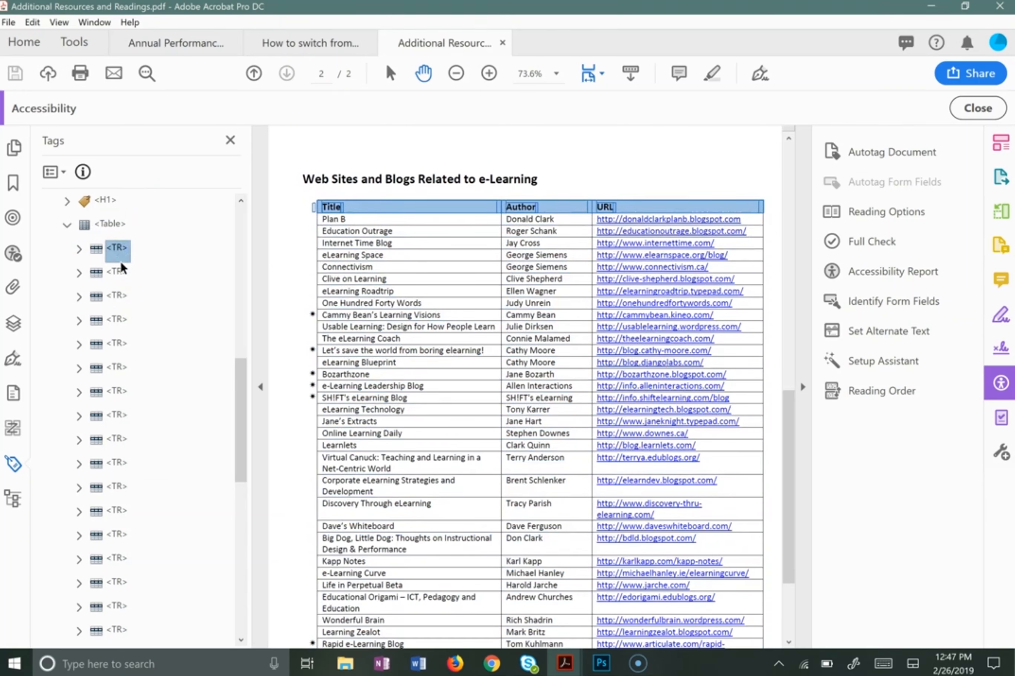
click(121, 274)
click(120, 296)
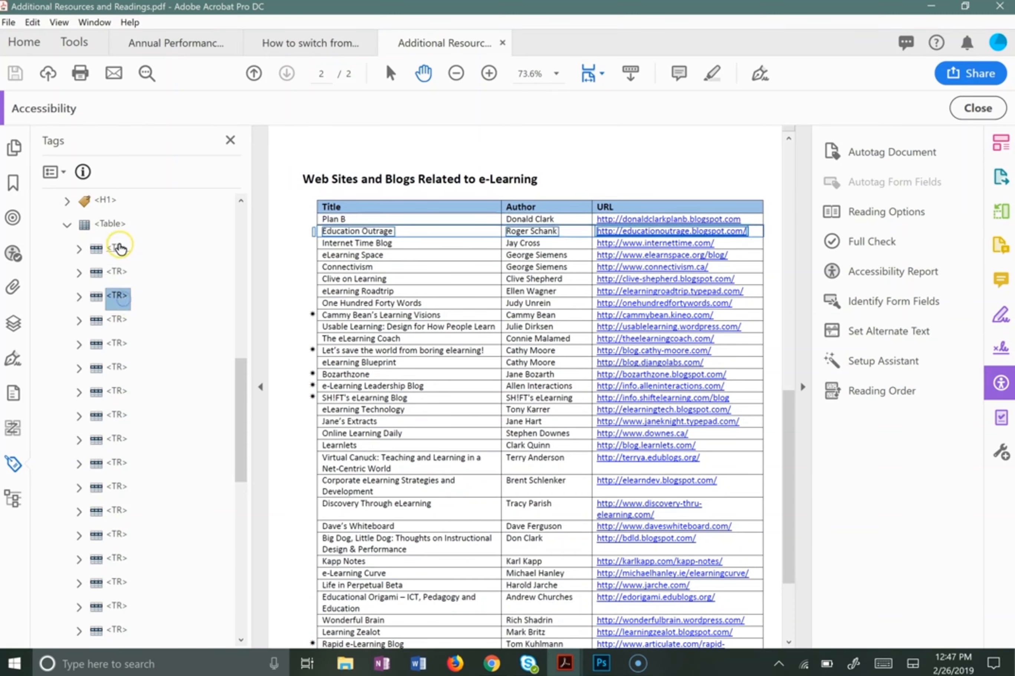
click(126, 250)
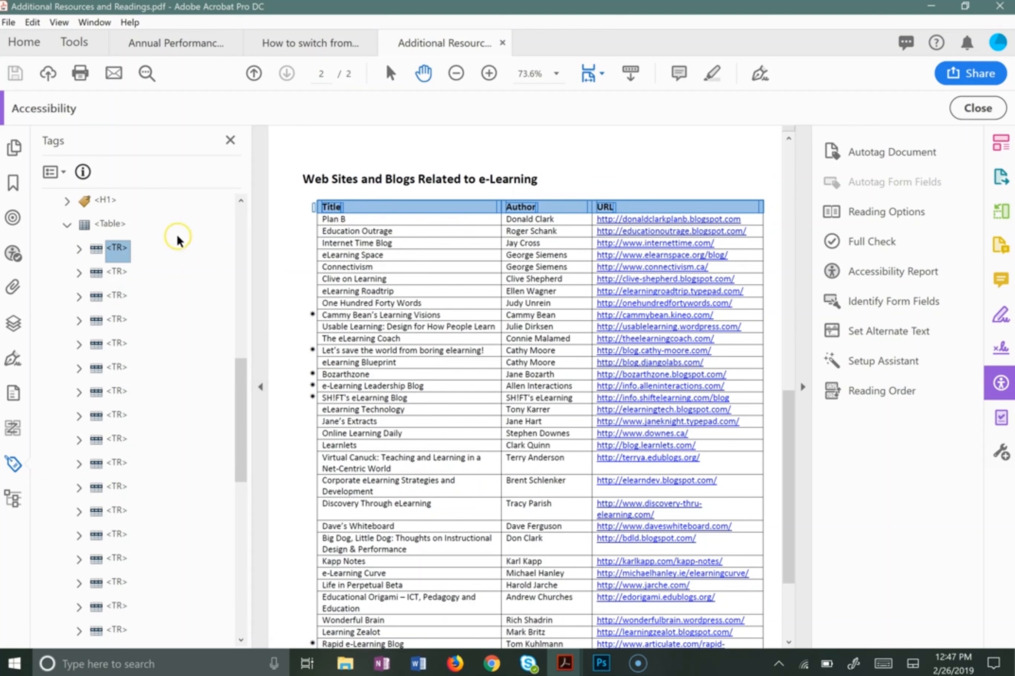
Step: Expand the header row's TR tag and check which cell each of its four TH tags covers
click(79, 250)
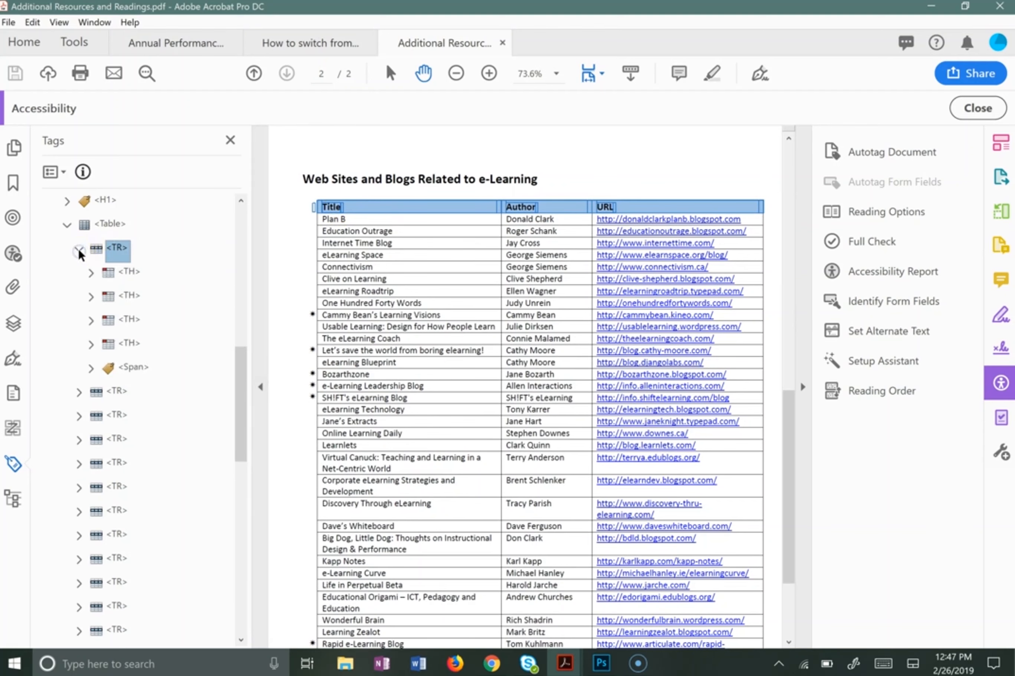
click(131, 272)
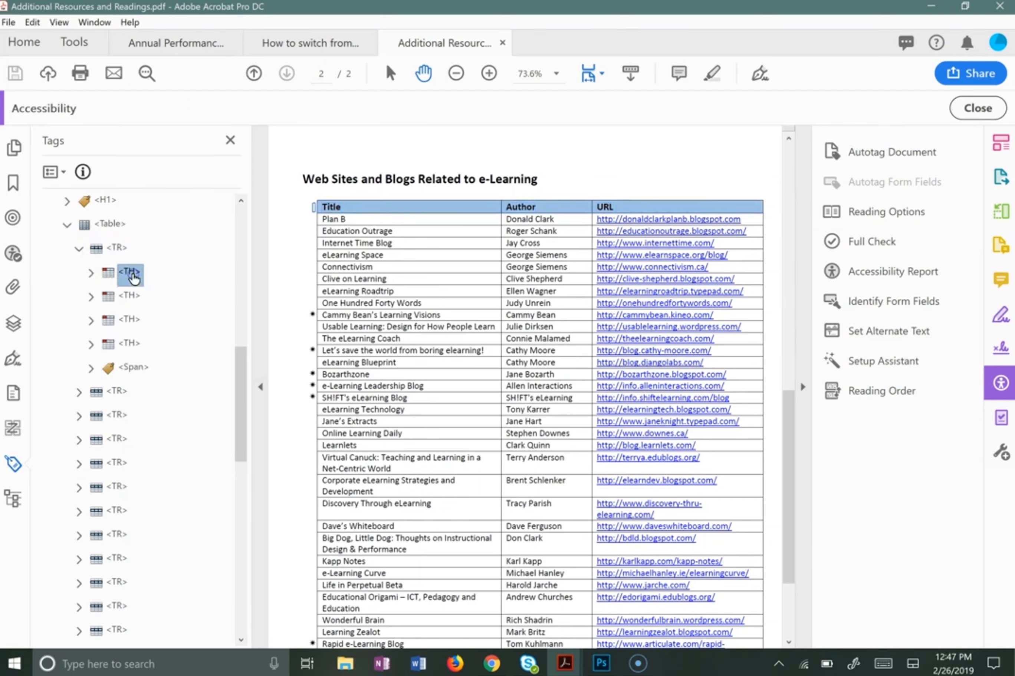
click(133, 298)
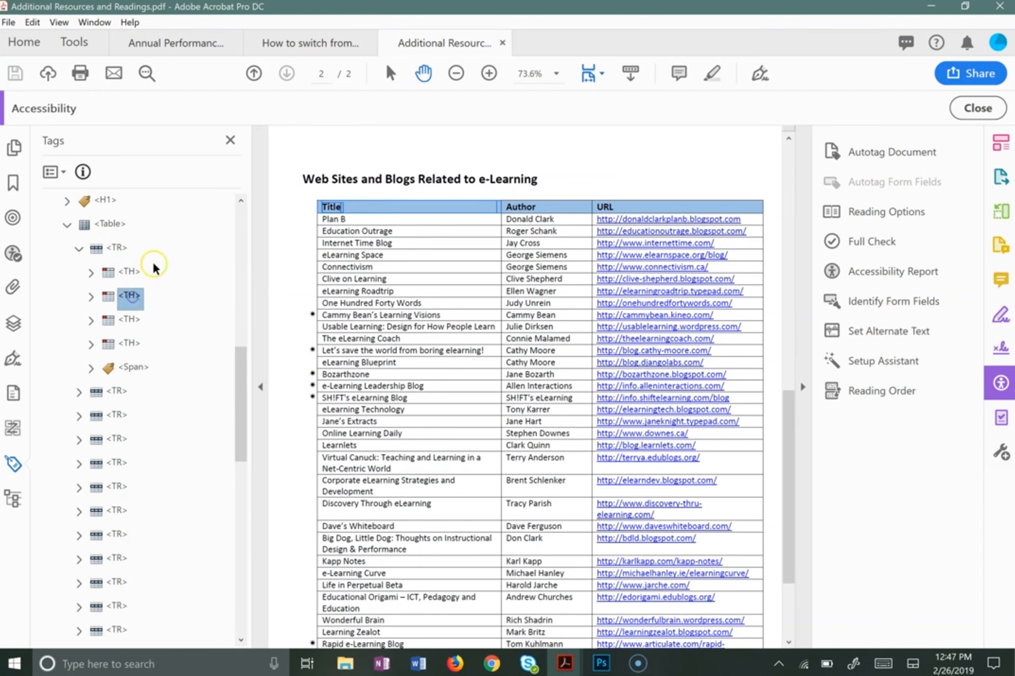
click(135, 321)
click(133, 346)
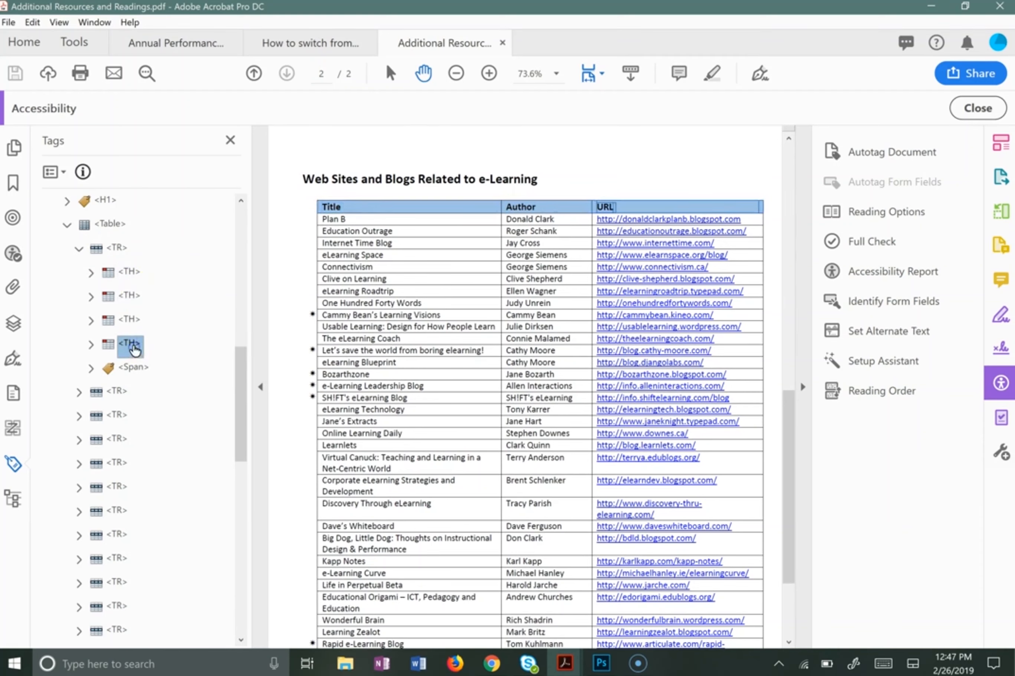
click(135, 298)
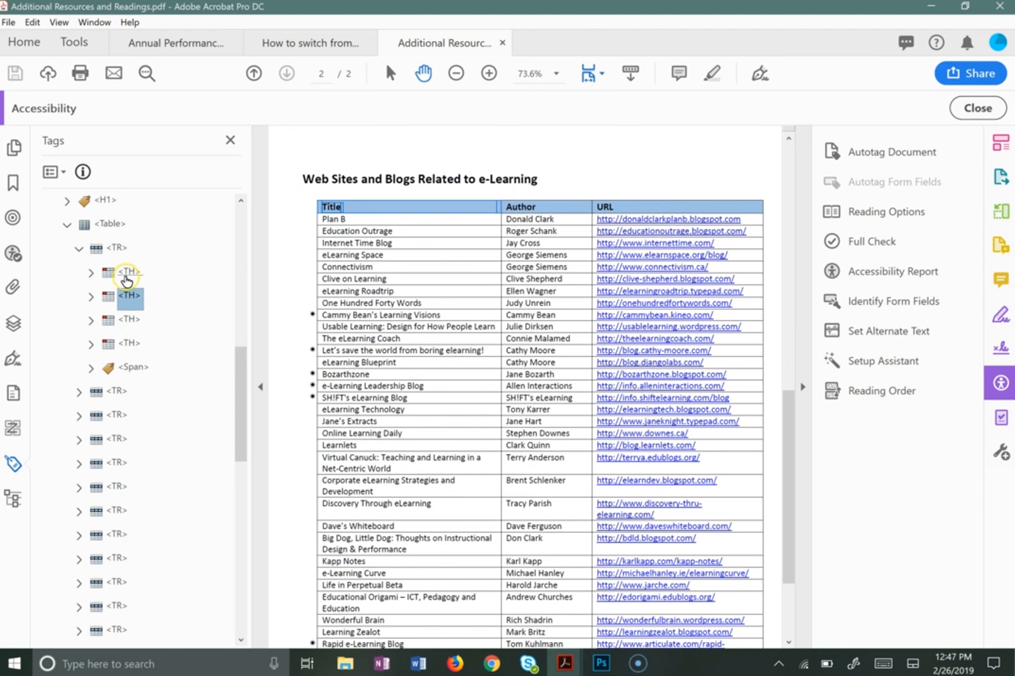
click(127, 275)
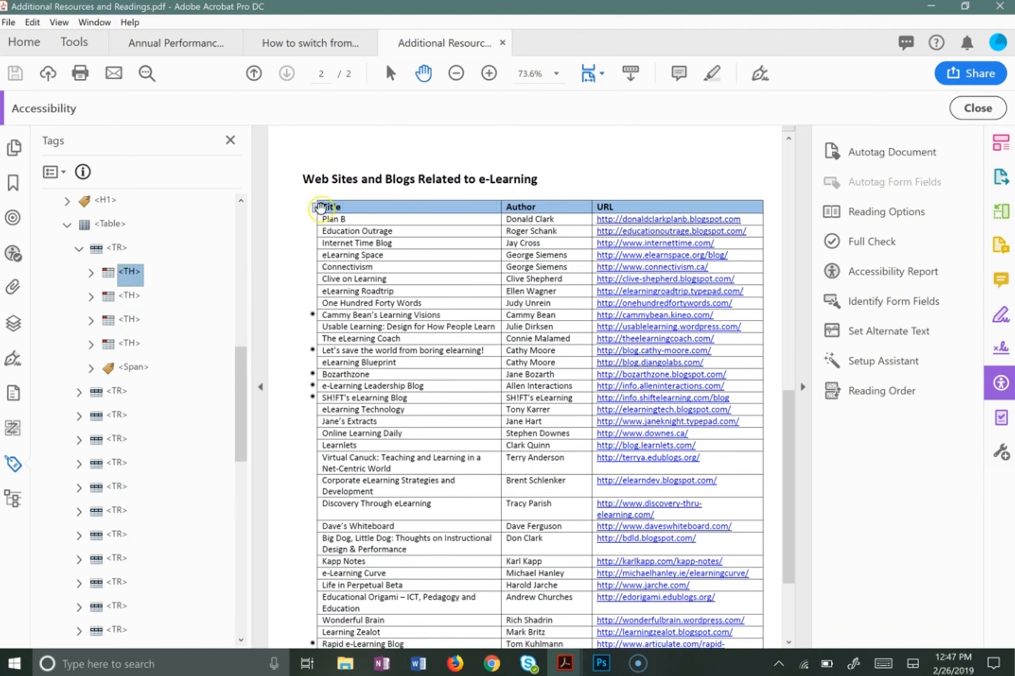
Step: Delete the empty first TH tag in the table's header row
click(133, 274)
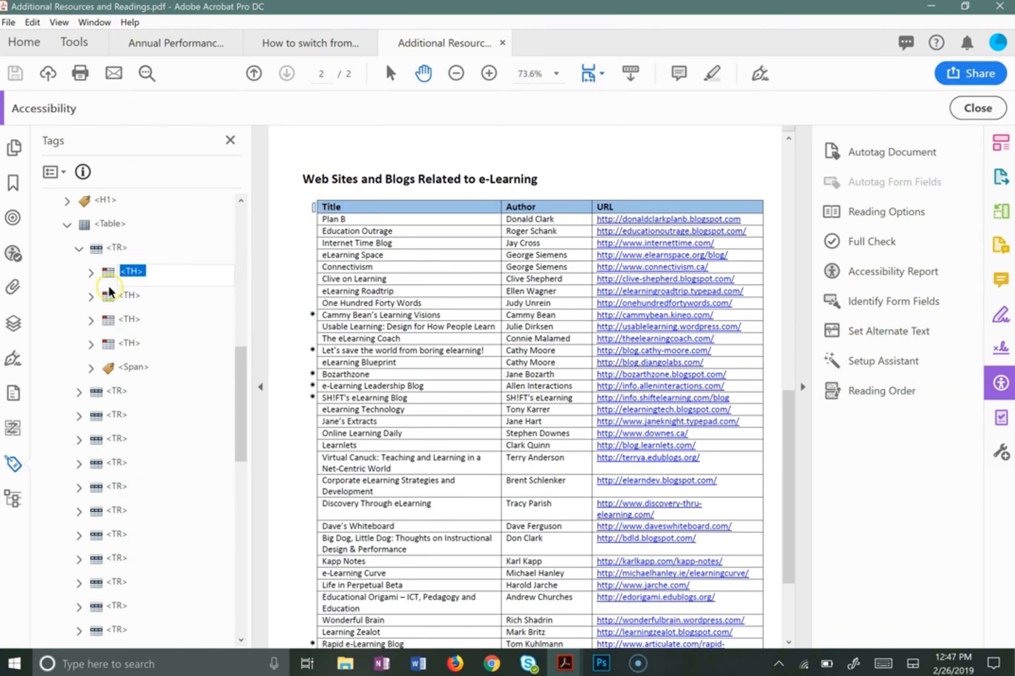
click(108, 273)
key(Delete)
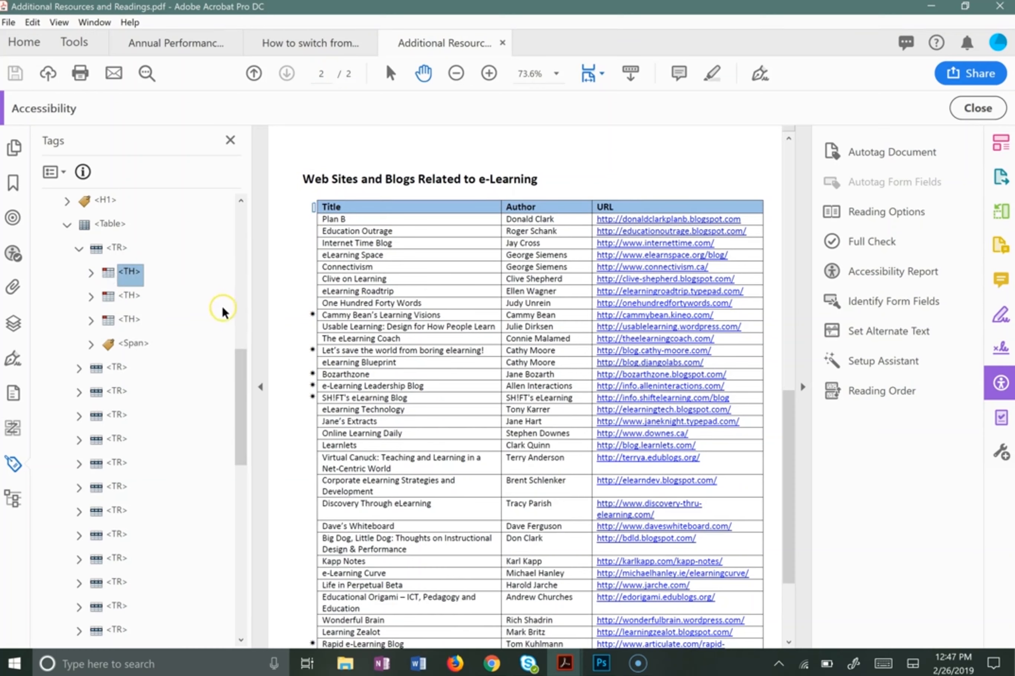
Step: Change the tag type of the "Title" header cell to Table Data Cell and close its properties
click(129, 271)
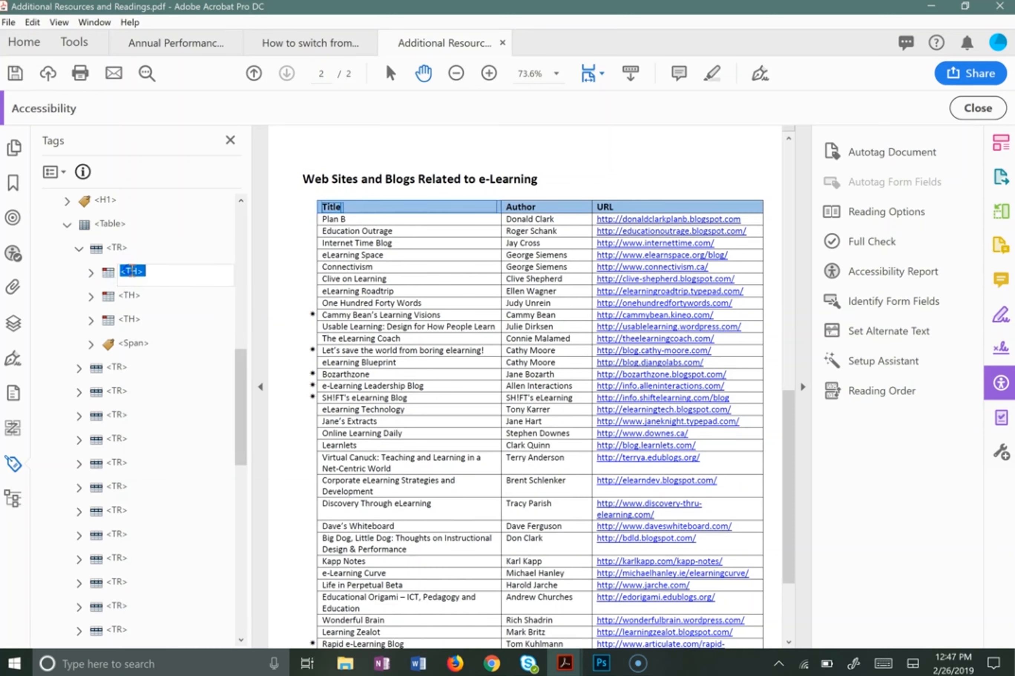
right_click(131, 271)
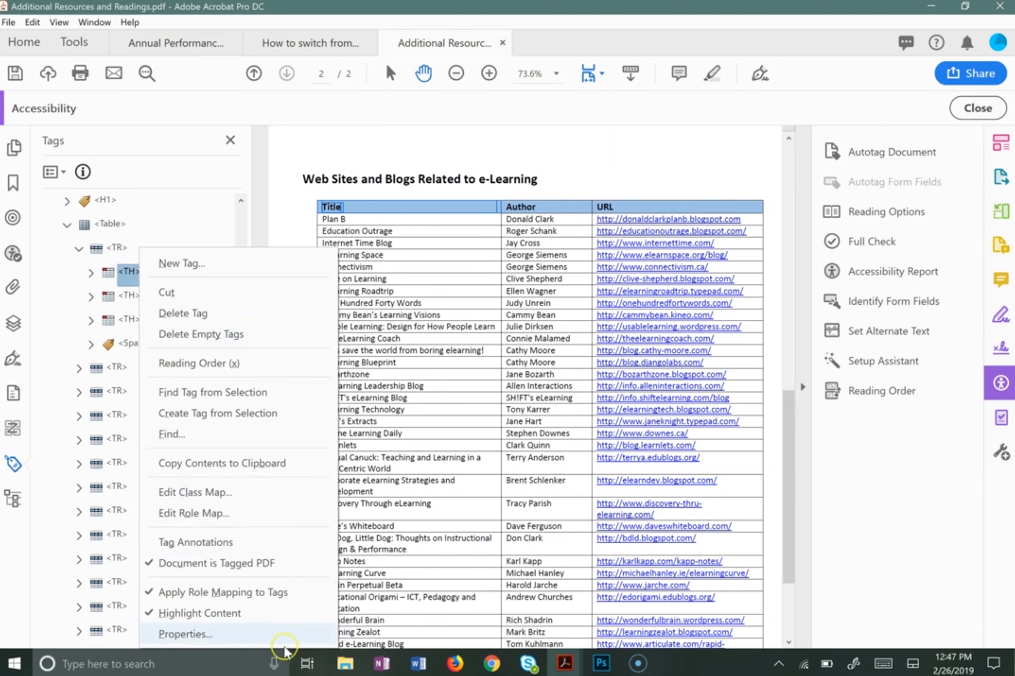
click(274, 635)
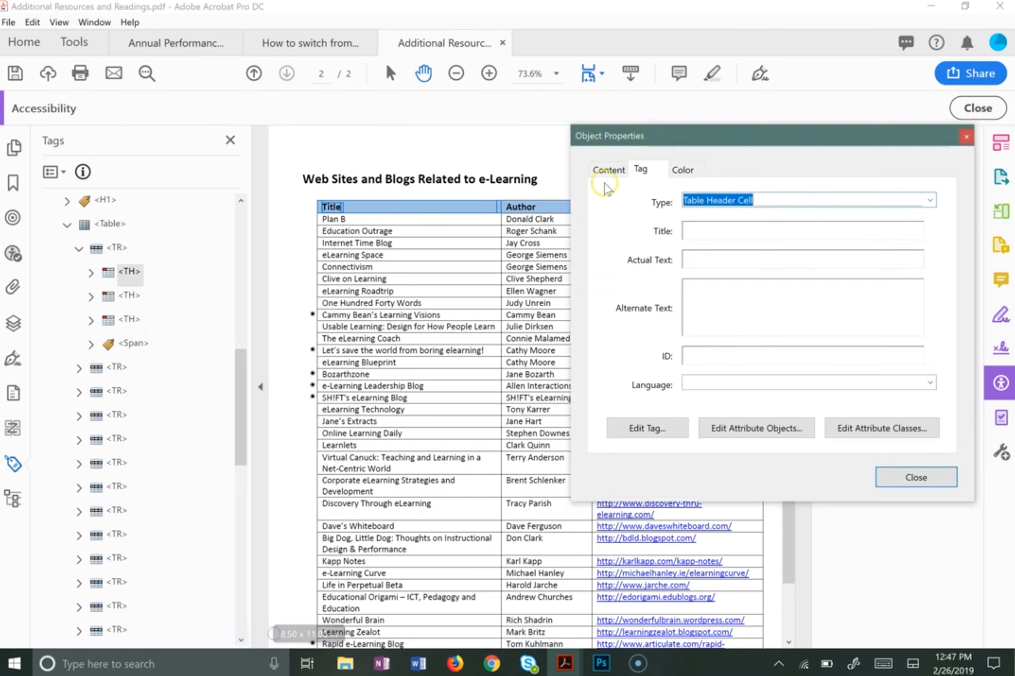
click(931, 201)
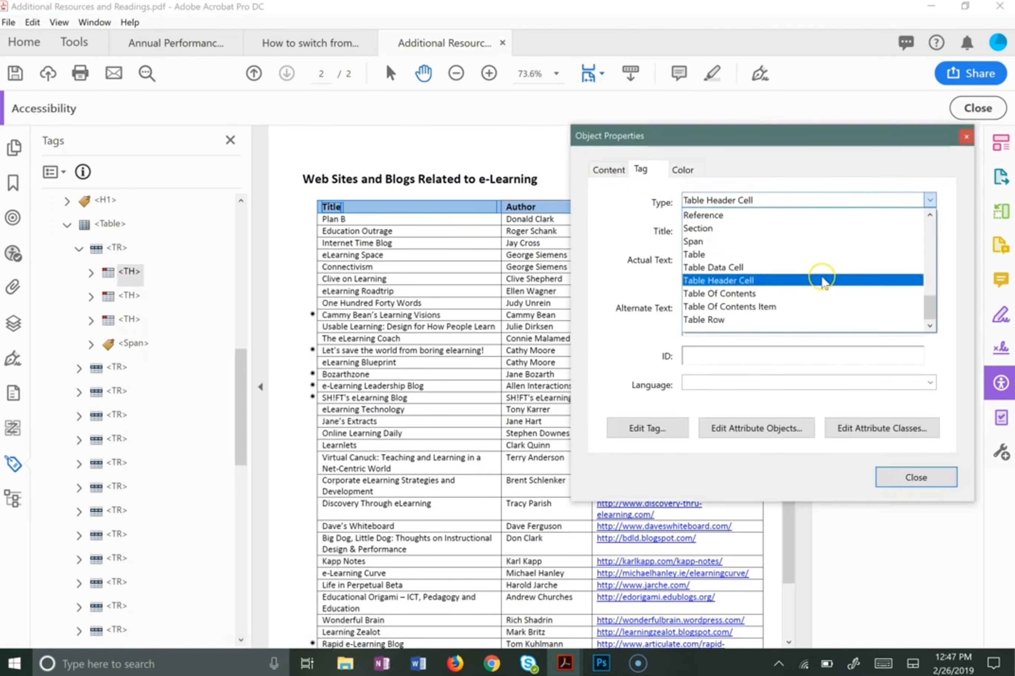
click(813, 264)
click(915, 477)
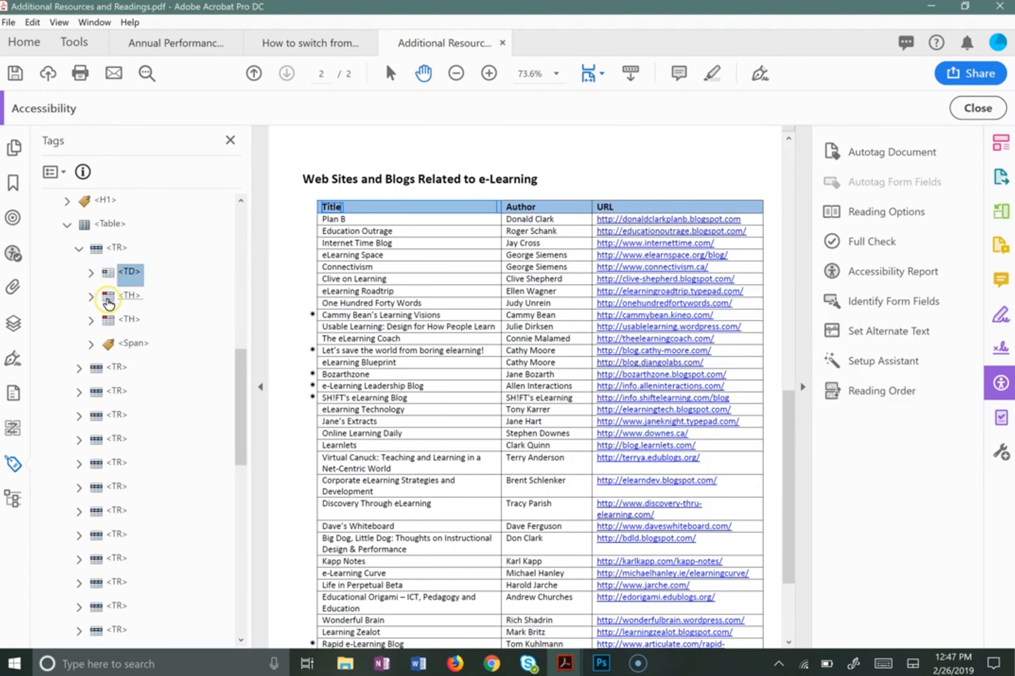
Step: Set the tag type of the "Title" cell back to Table Header Cell
click(130, 295)
click(130, 272)
right_click(136, 277)
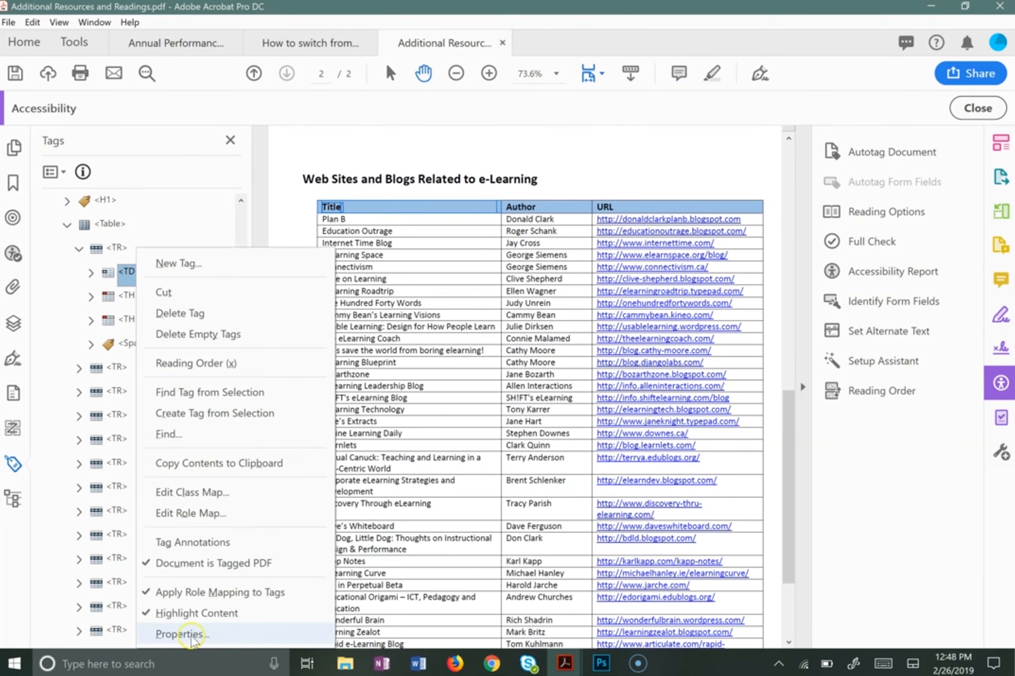
click(183, 634)
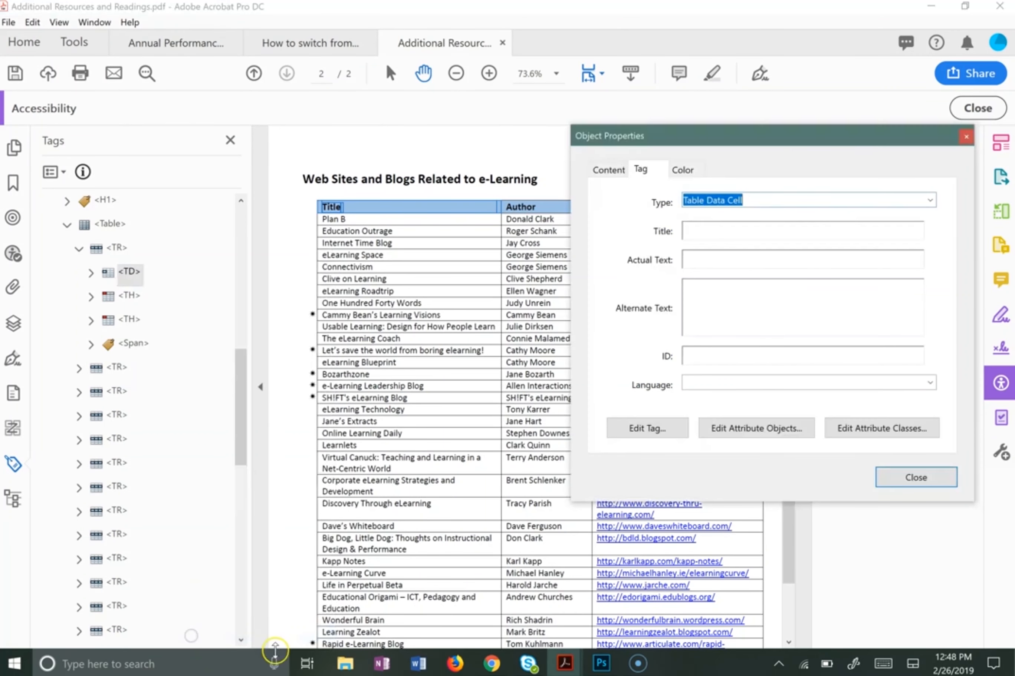
click(929, 201)
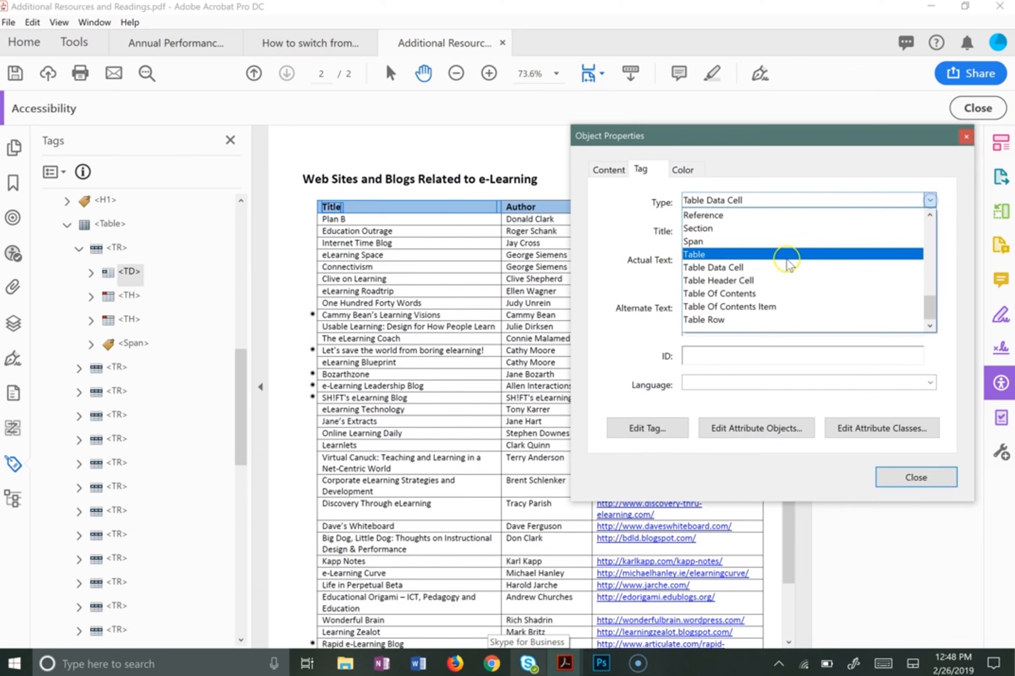
click(727, 281)
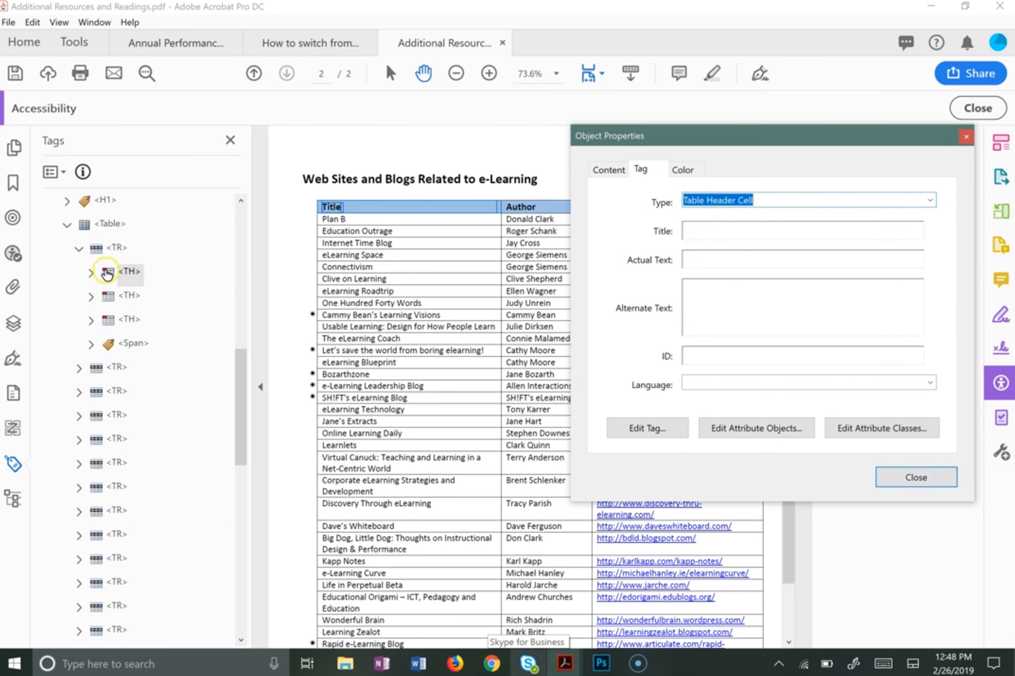
Step: Check the tag types of the "Author" and "URL" header cells, keeping the properties dialog clear of the header row
click(129, 297)
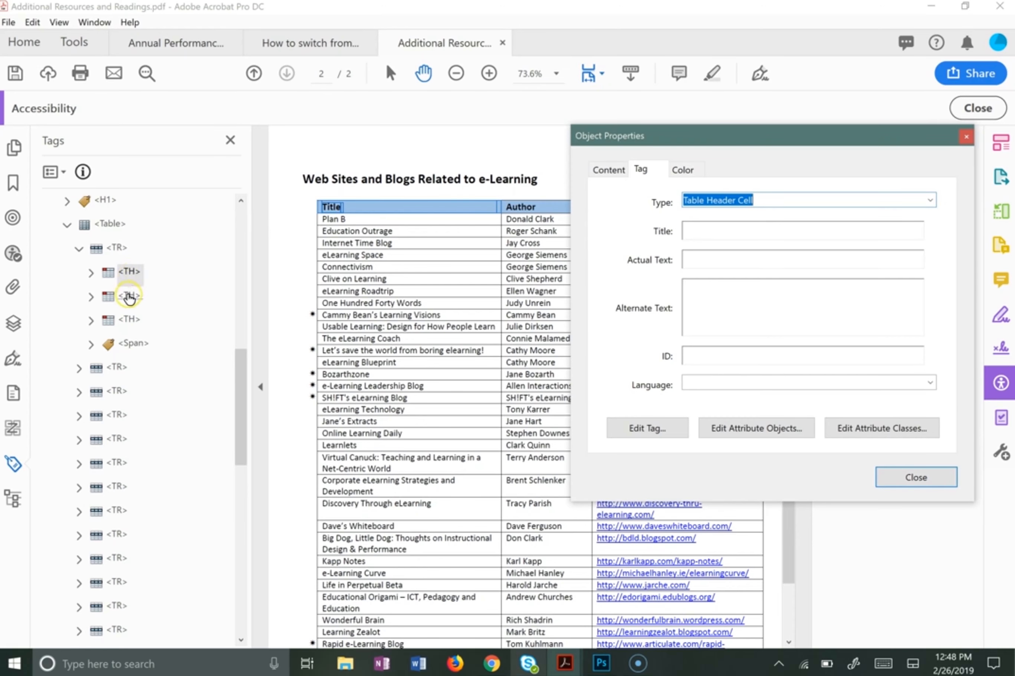
drag(703, 122, 704, 271)
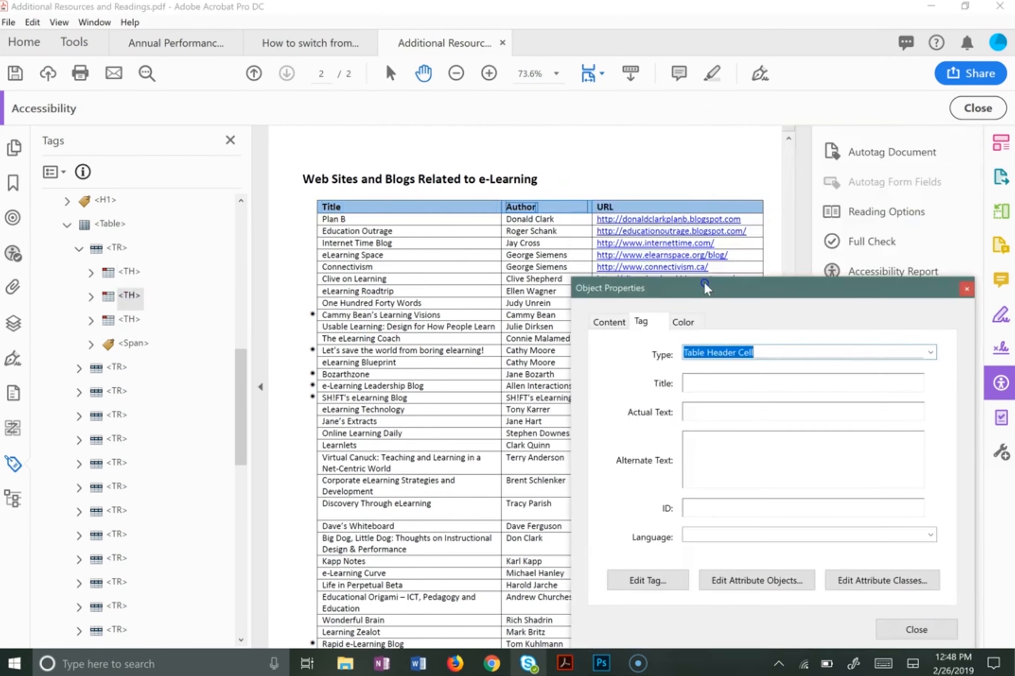
click(131, 321)
scroll(483, 301, down, 5)
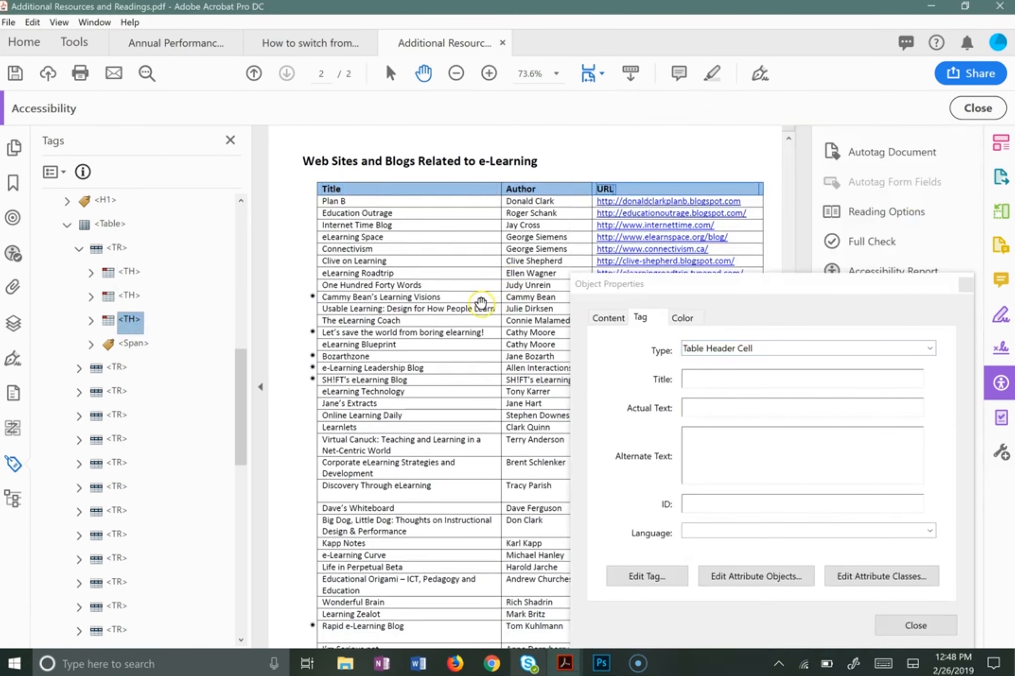
scroll(472, 300, up, 5)
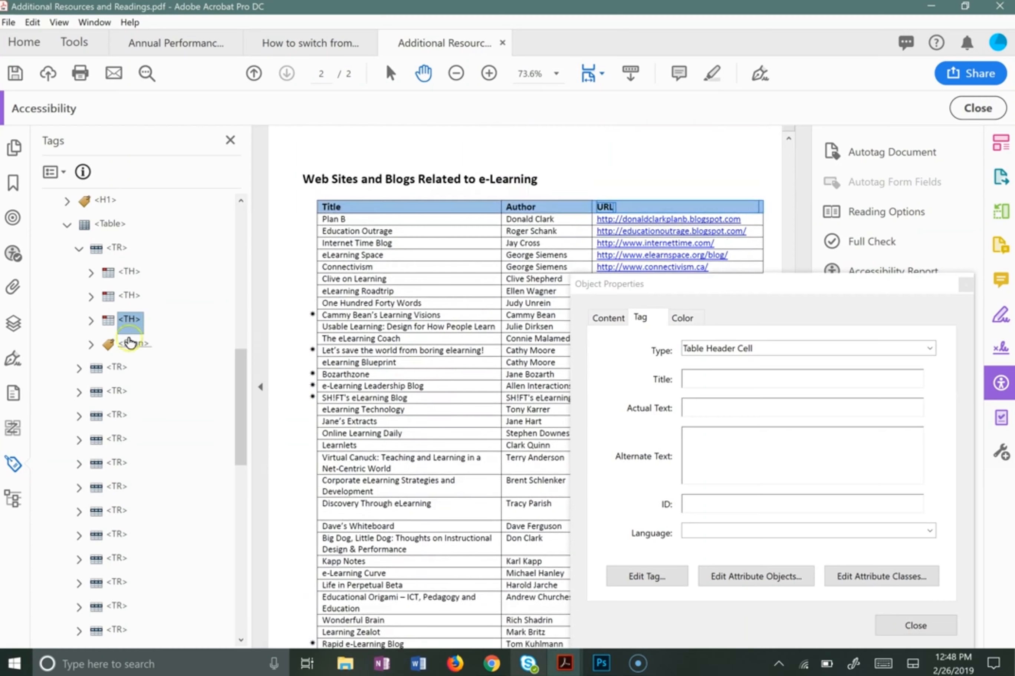
Step: Collapse the Table tag to check its properties, and expand it again to show its rows
click(67, 225)
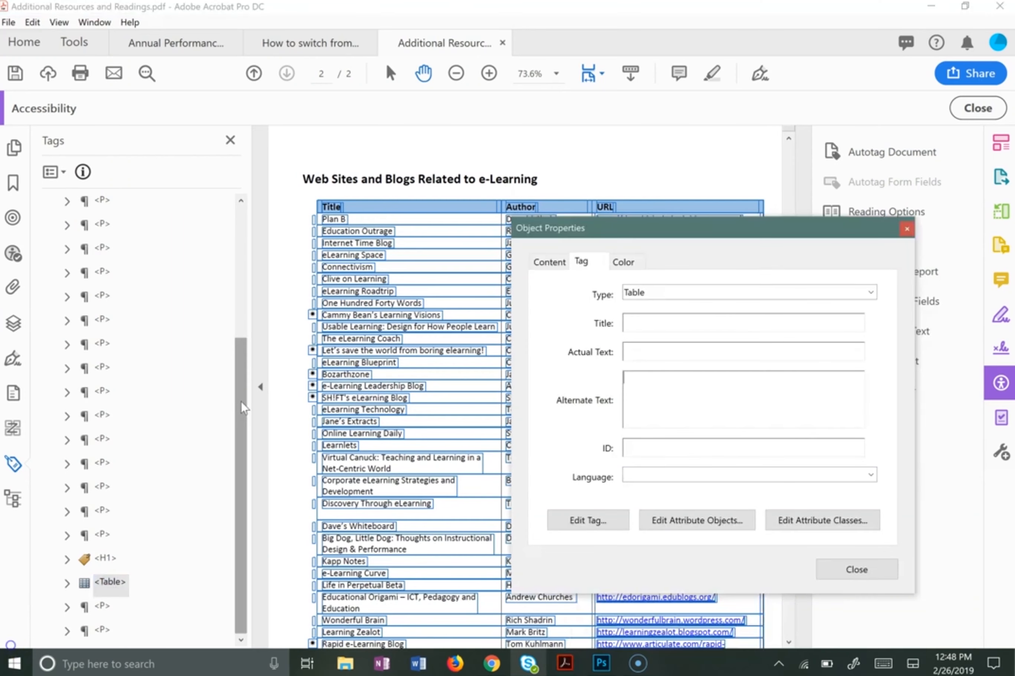
mouse_move(241, 410)
mouse_down()
mouse_move(240, 389)
mouse_move(243, 422)
mouse_up()
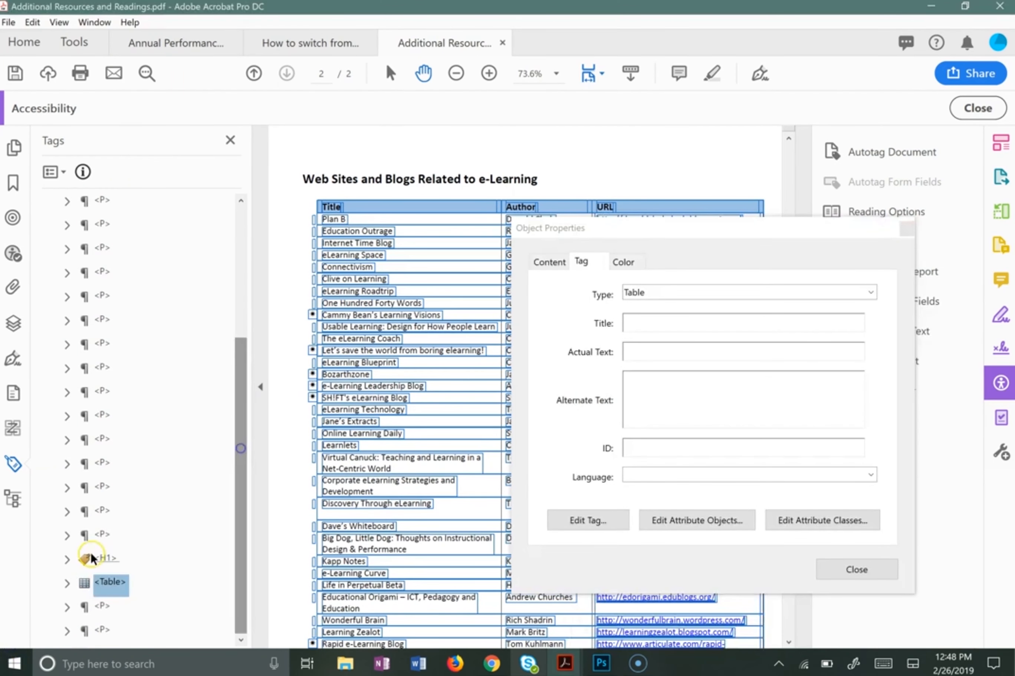
click(67, 583)
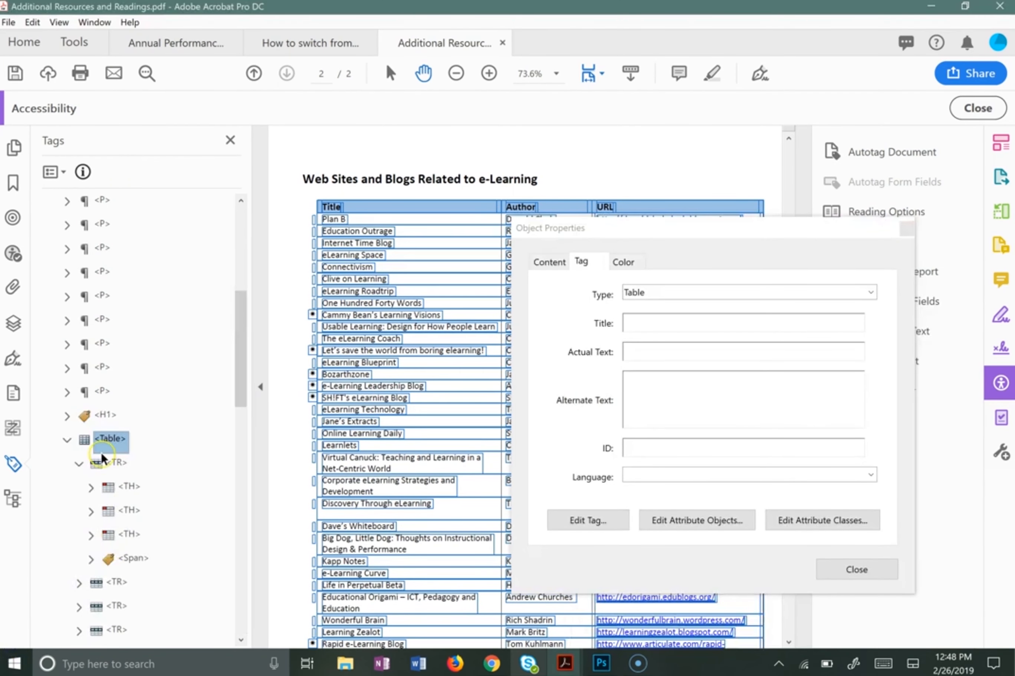
Step: Close the Table tag's properties and collapse the first row and the whole Table tag in the tag tree
click(79, 463)
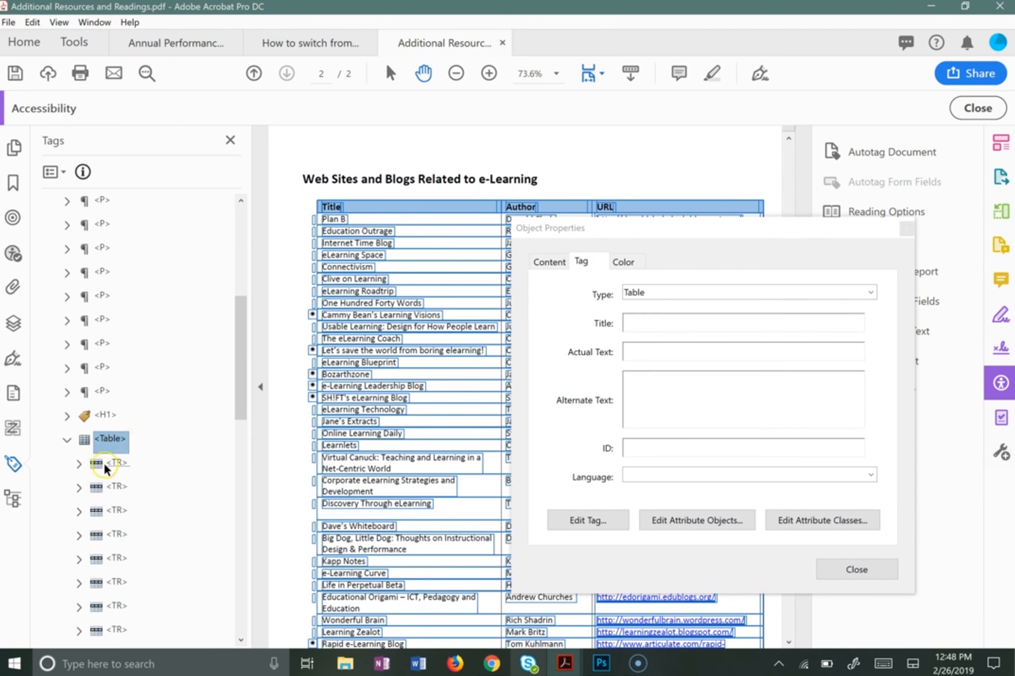
drag(680, 228, 664, 182)
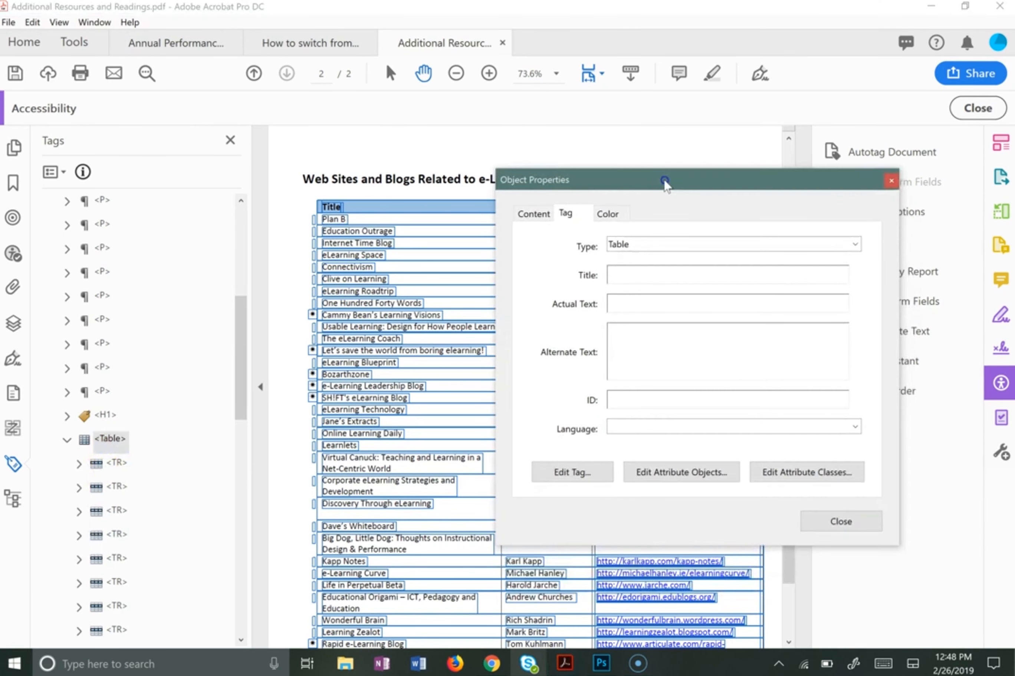
click(889, 178)
scroll(153, 501, down, 5)
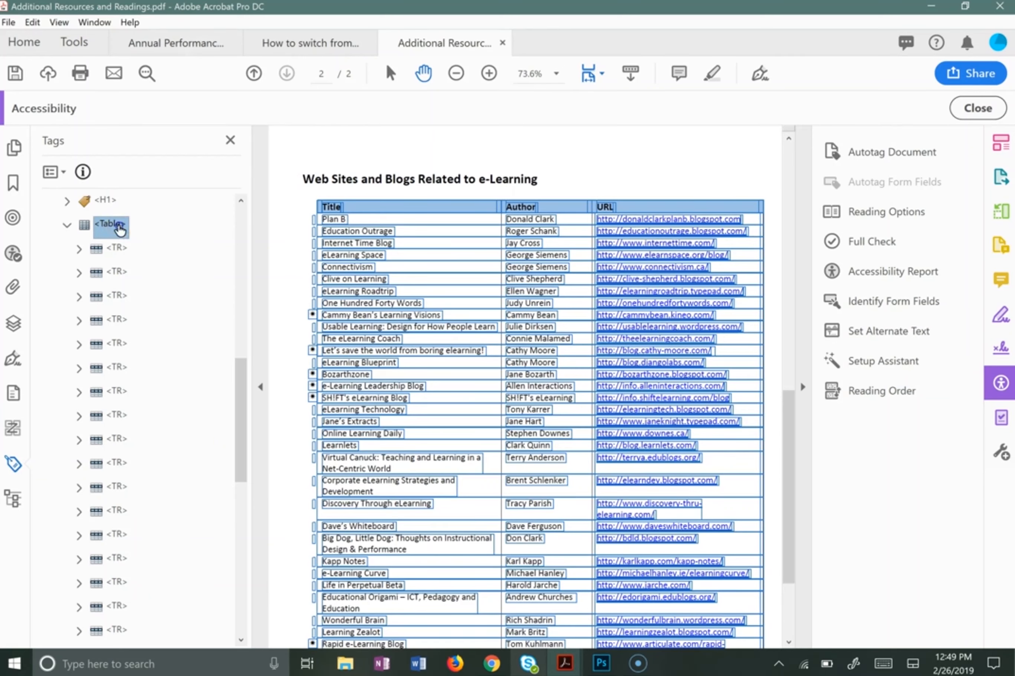
click(67, 226)
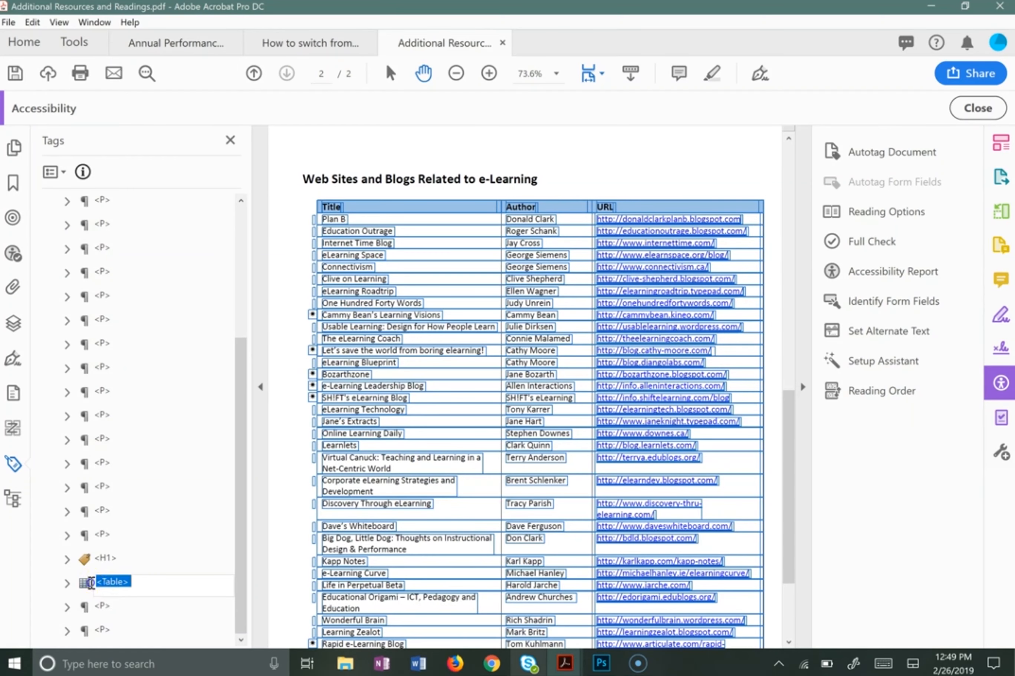
Step: Open the Table tag's properties and review the available tag types, keeping Table as the type
right_click(105, 590)
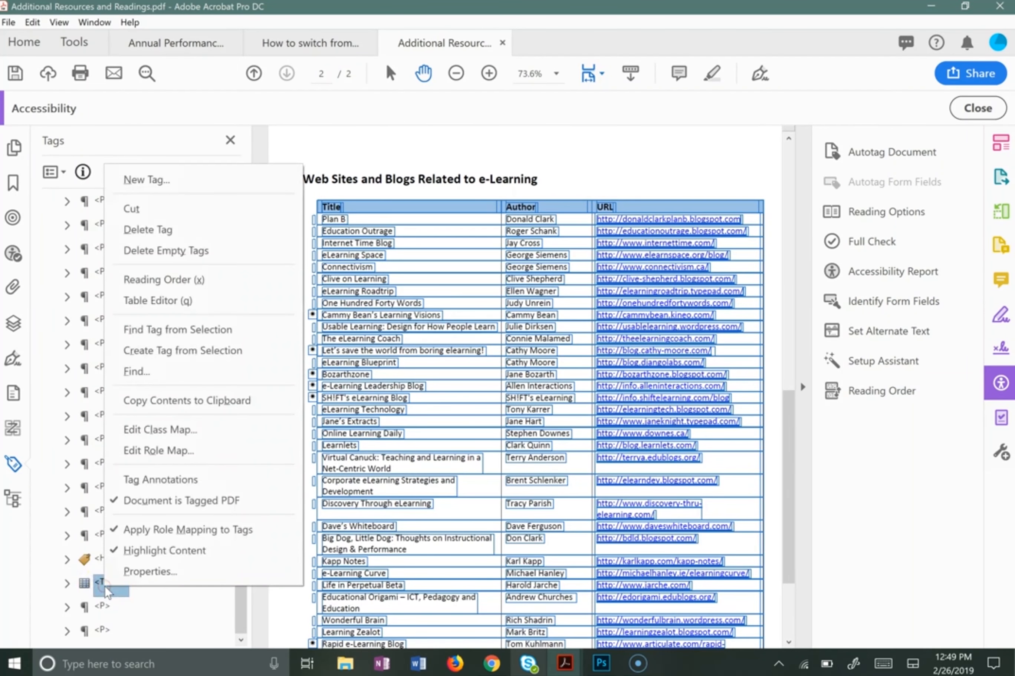
click(177, 572)
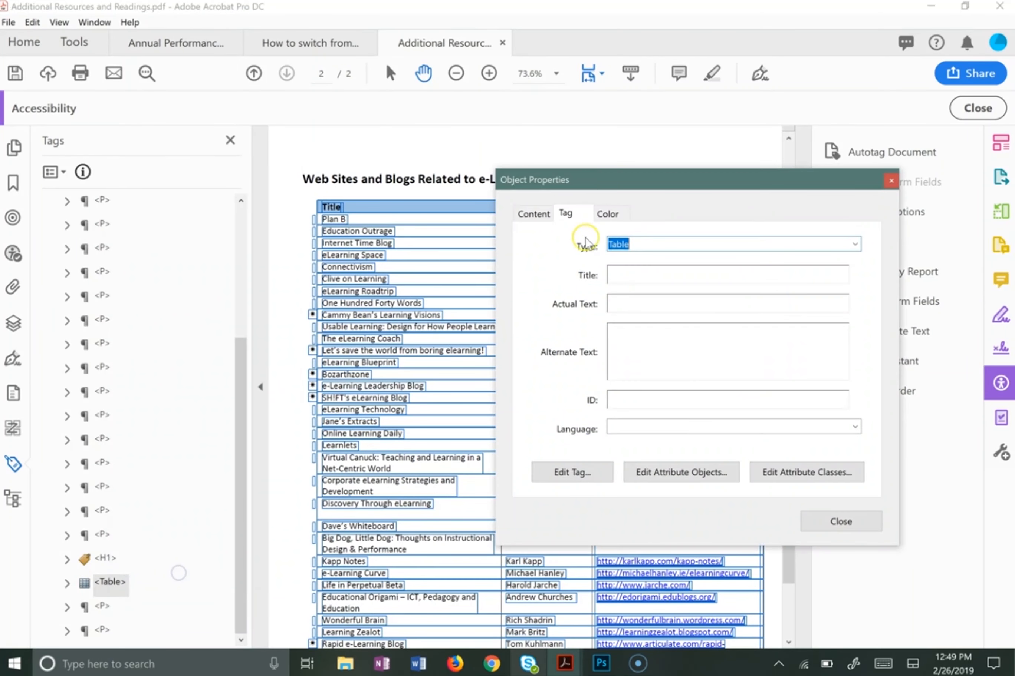
drag(632, 178, 550, 158)
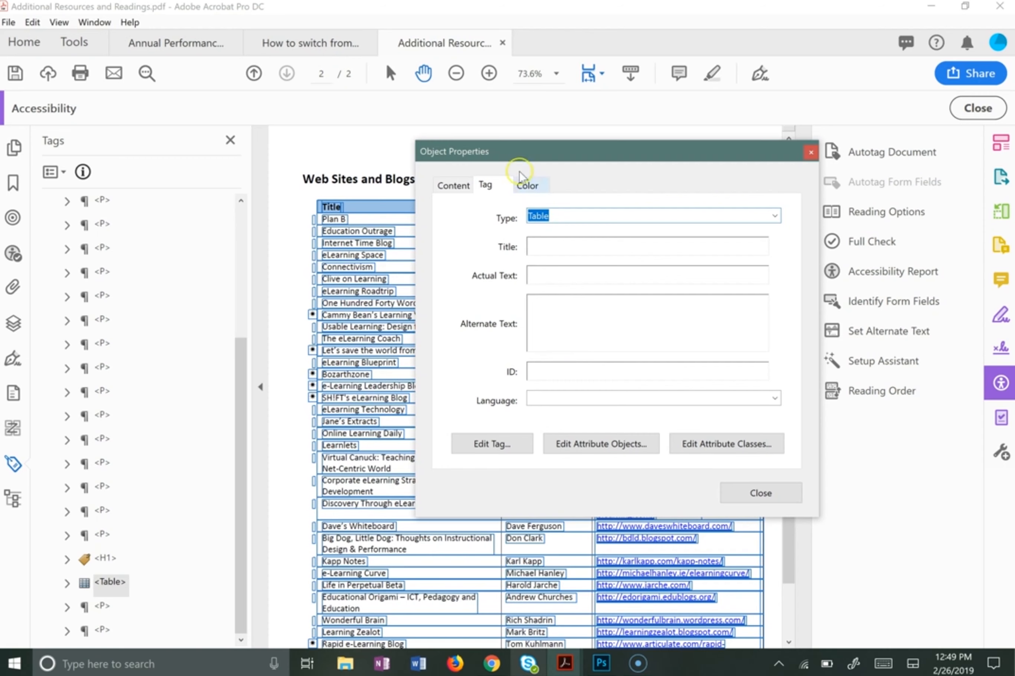
drag(519, 153, 520, 123)
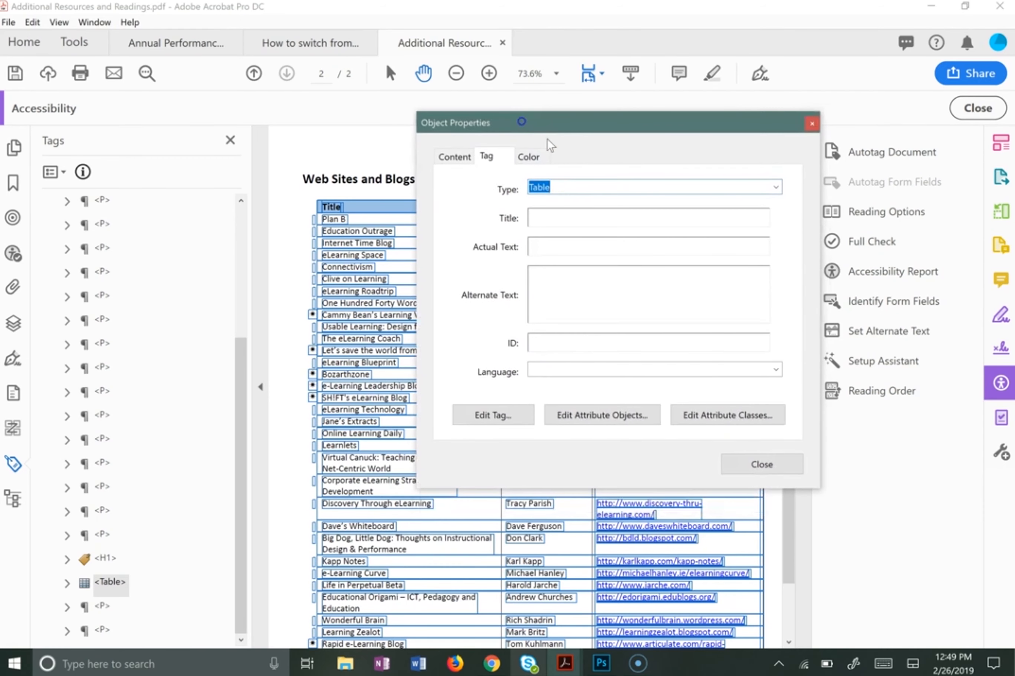
click(779, 188)
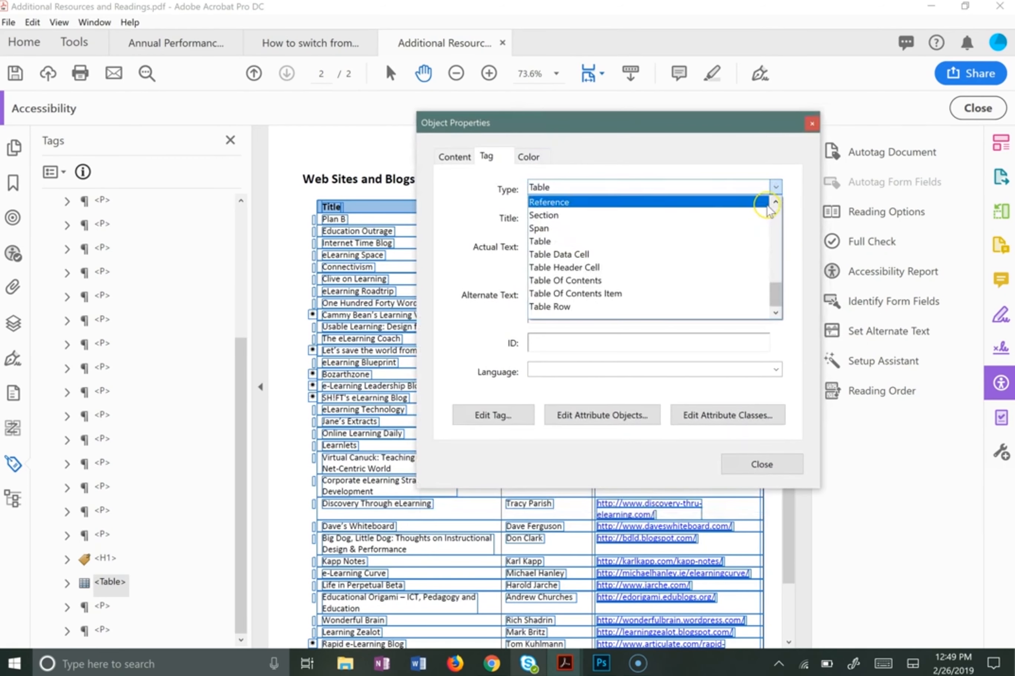
click(733, 240)
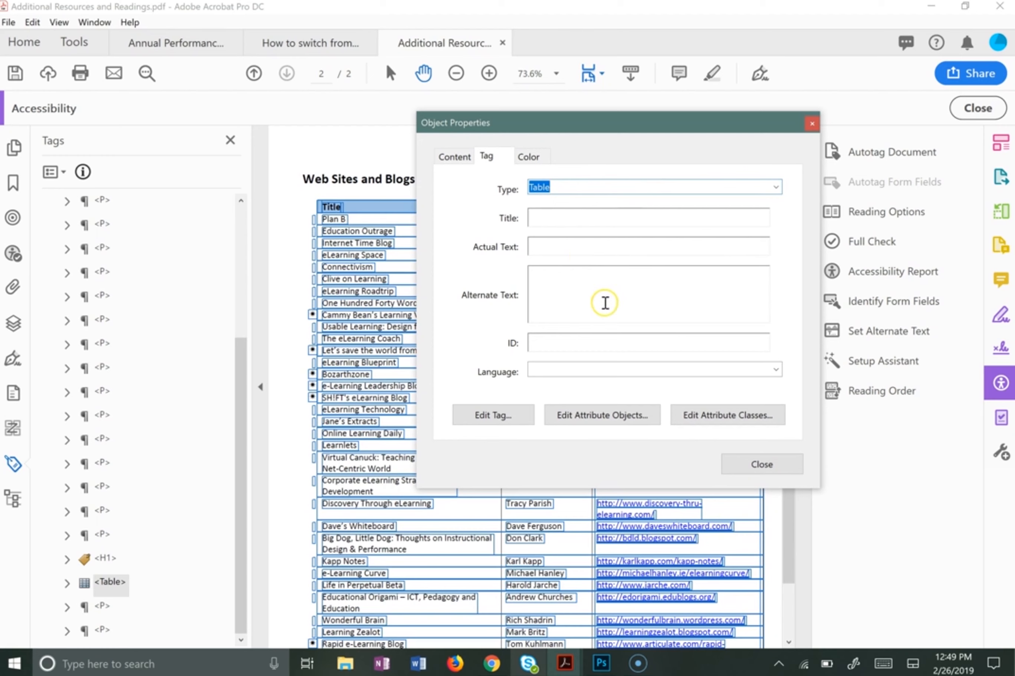
Step: Try to set the Table tag's alternate text to "Web sites and blogs related to e-learning", keeping the page heading visible for reference
click(566, 215)
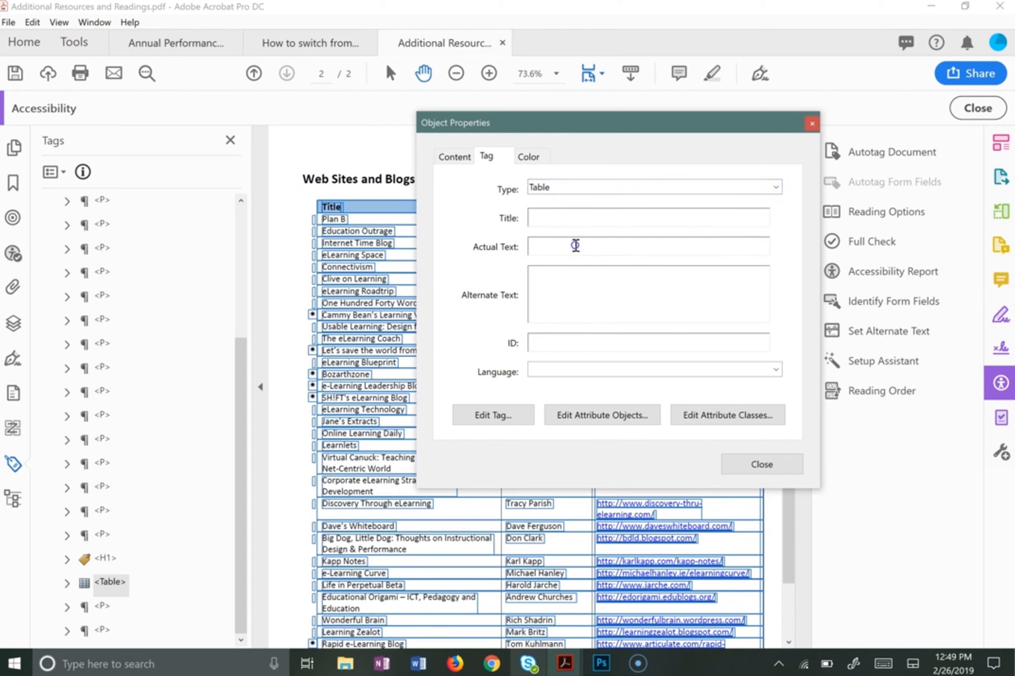
click(603, 291)
drag(501, 114, 601, 229)
text(Web)
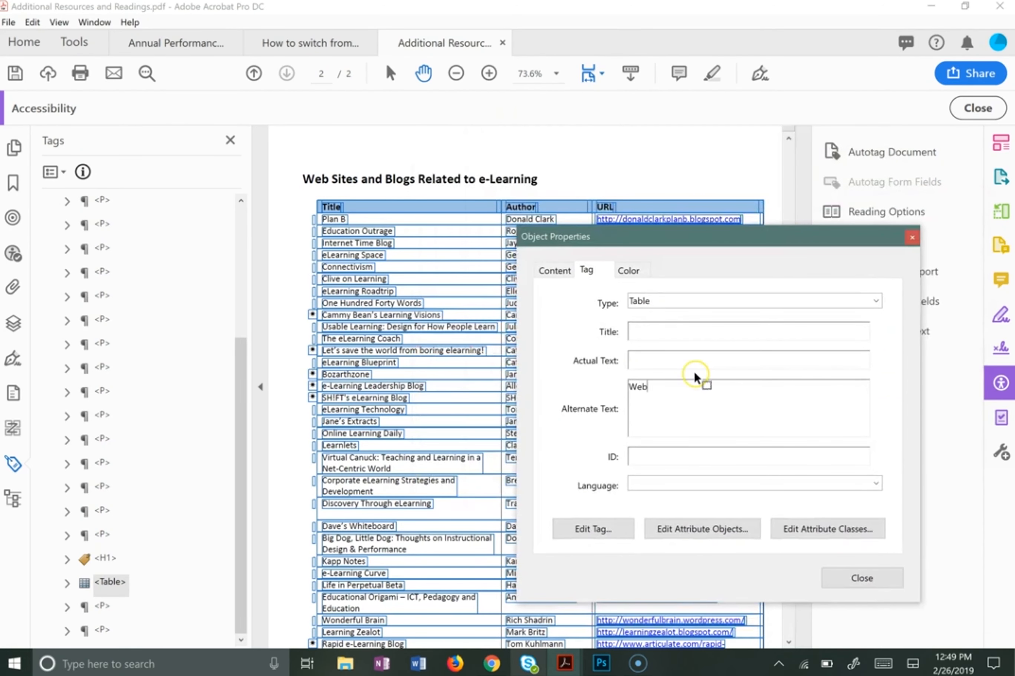
text( sites and blogs related to e-learning)
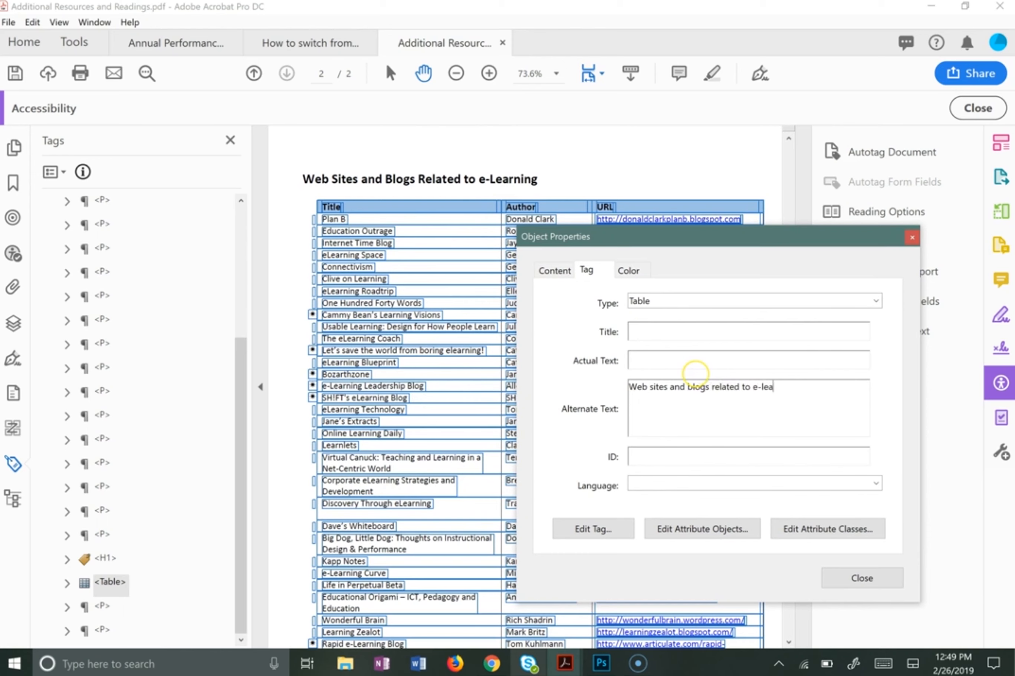
drag(564, 238, 471, 156)
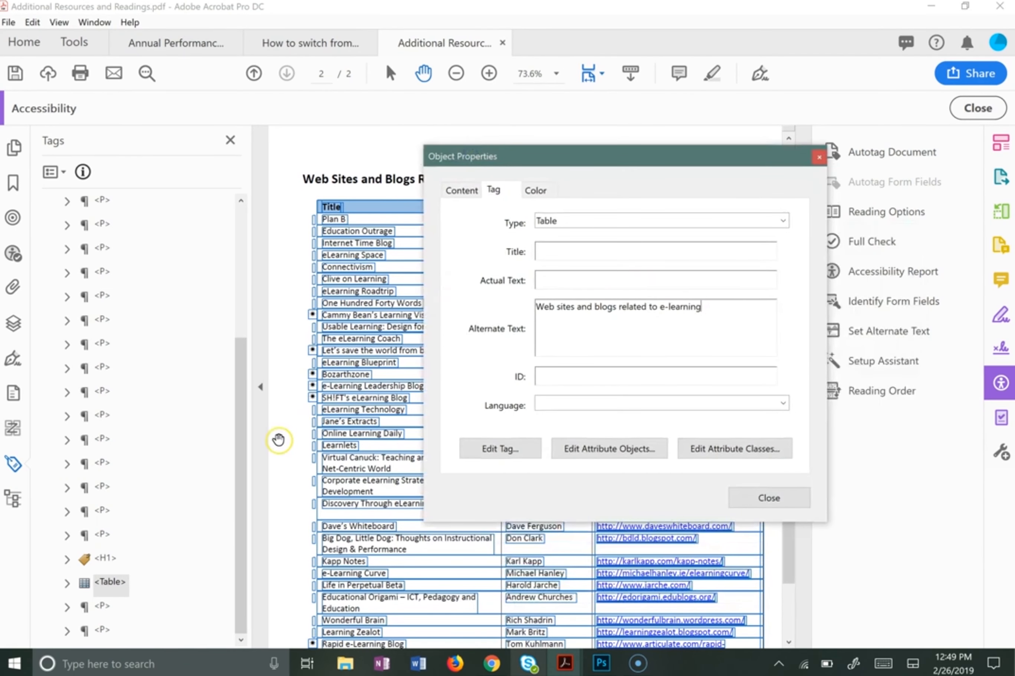
Step: Check the properties of several paragraph tags and of the Table tag, and close the properties dialog
scroll(275, 441, down, 1)
click(99, 535)
click(102, 462)
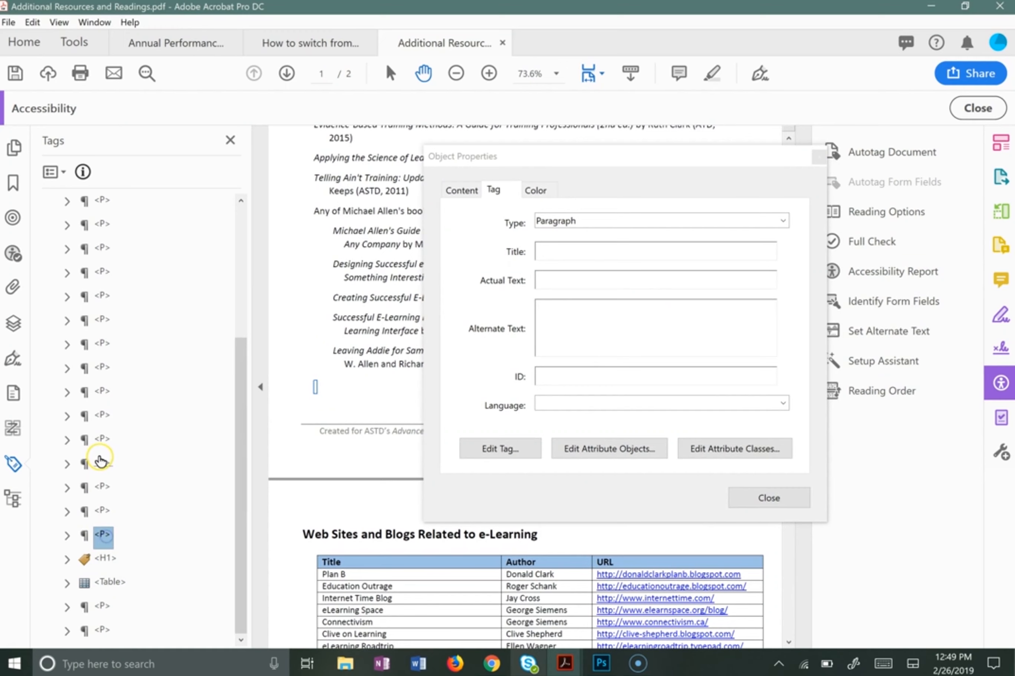
click(106, 418)
click(104, 323)
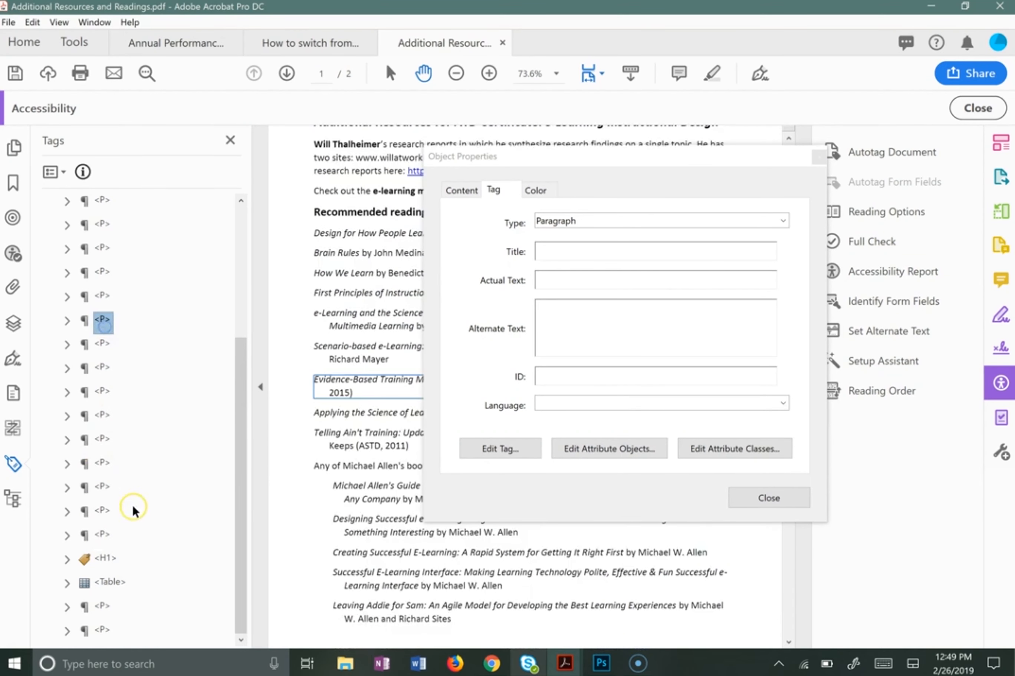
click(113, 586)
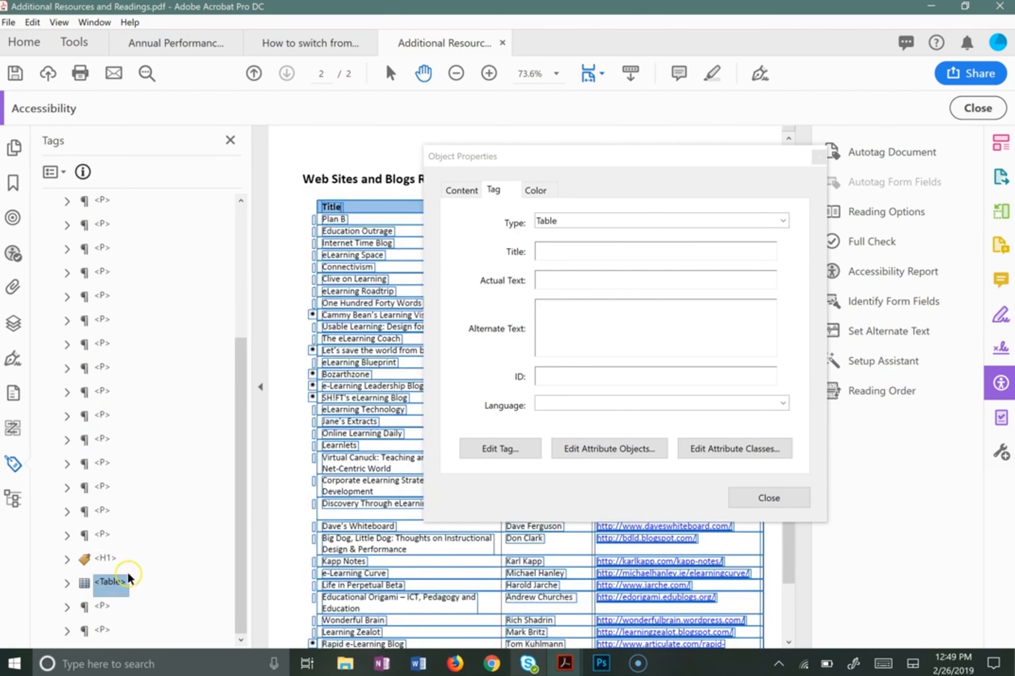
mouse_move(667, 155)
mouse_down()
mouse_move(657, 147)
mouse_move(674, 146)
mouse_up()
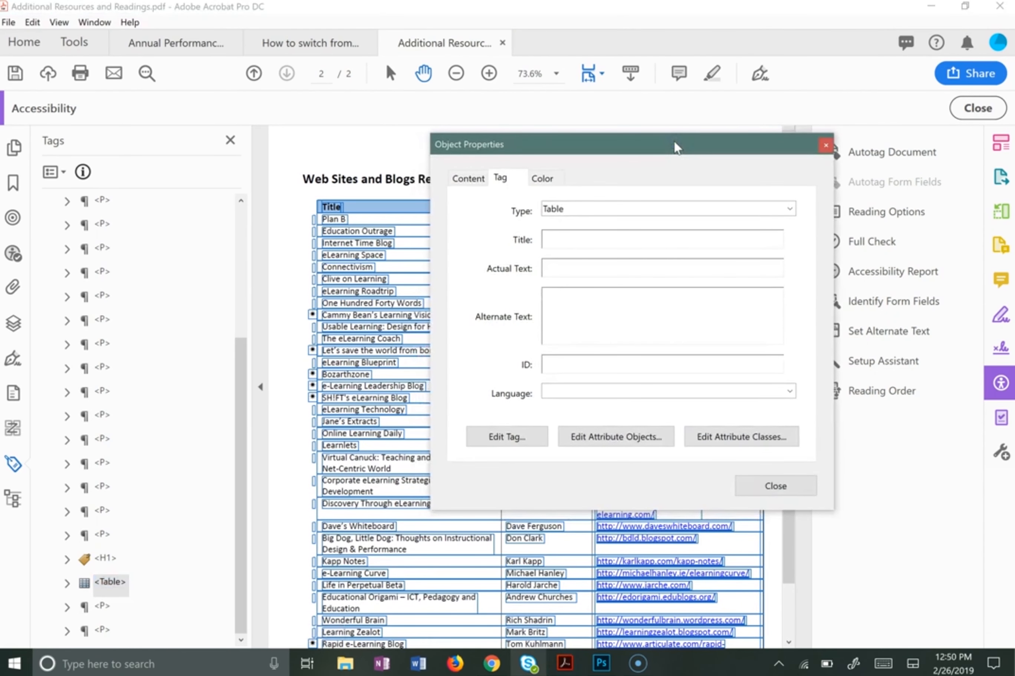
click(799, 488)
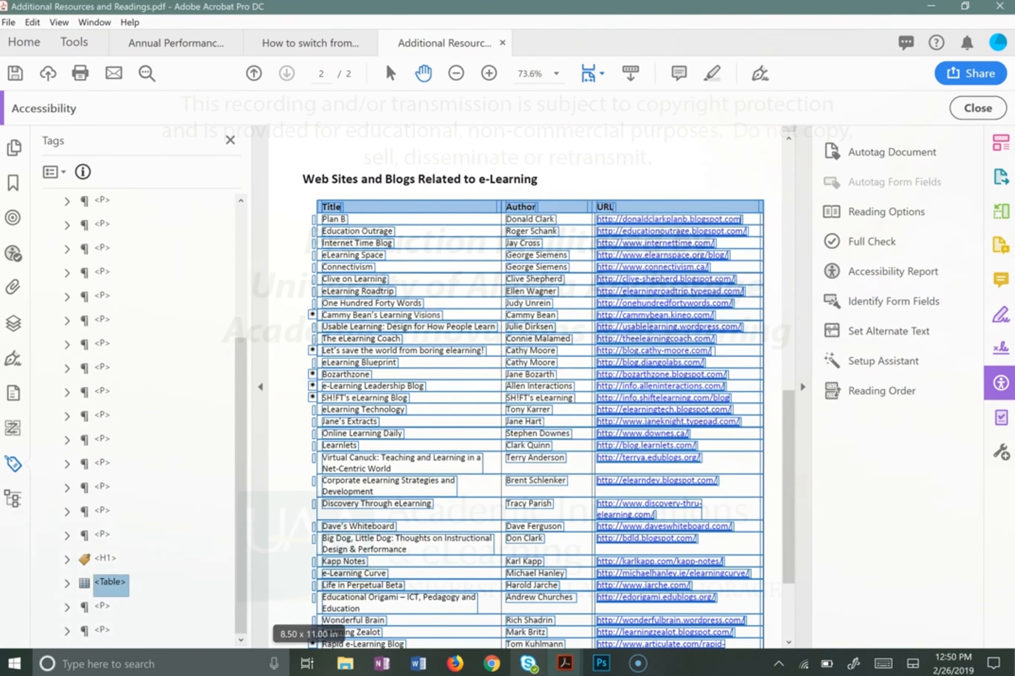